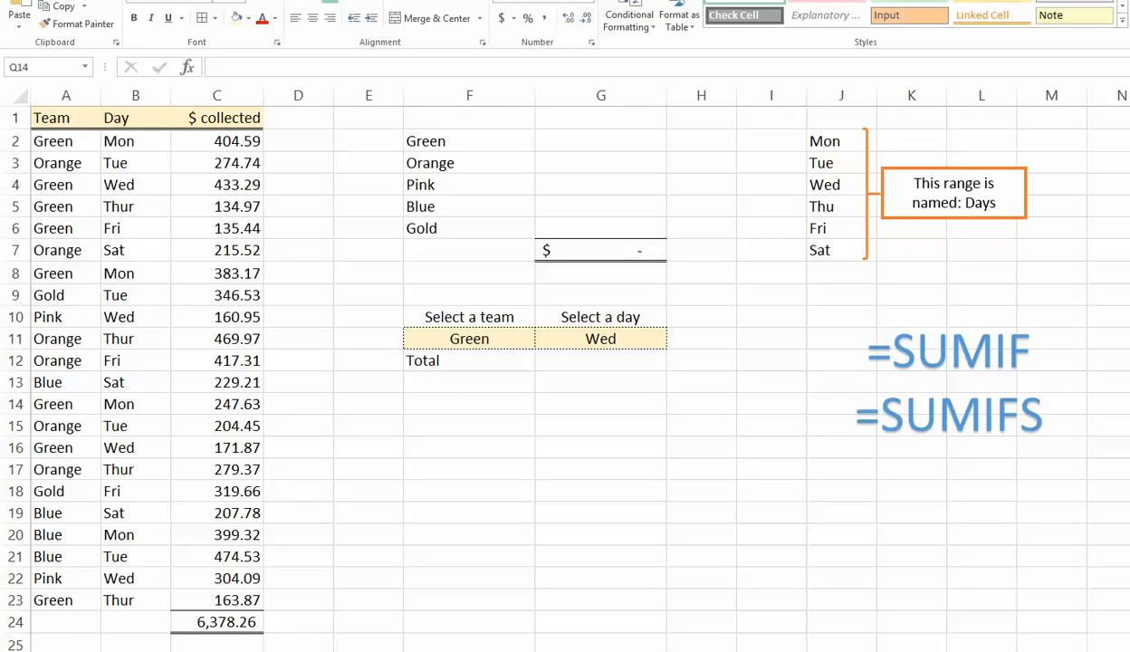
pyautogui.click(53, 116)
pyautogui.click(61, 95)
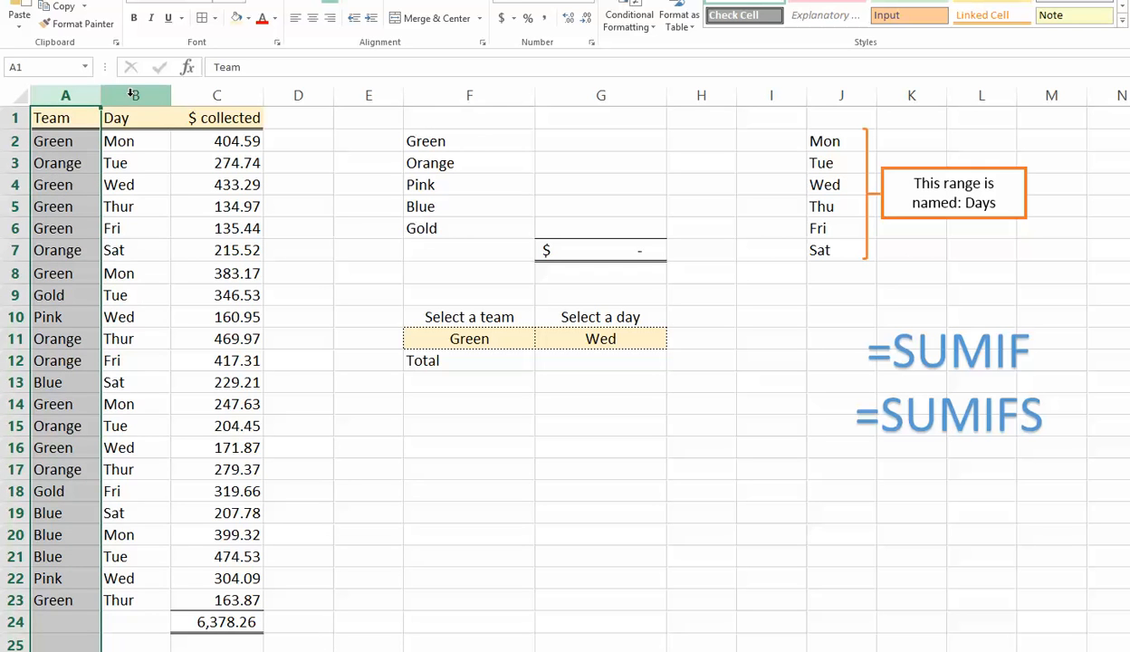
pyautogui.click(133, 95)
pyautogui.click(217, 95)
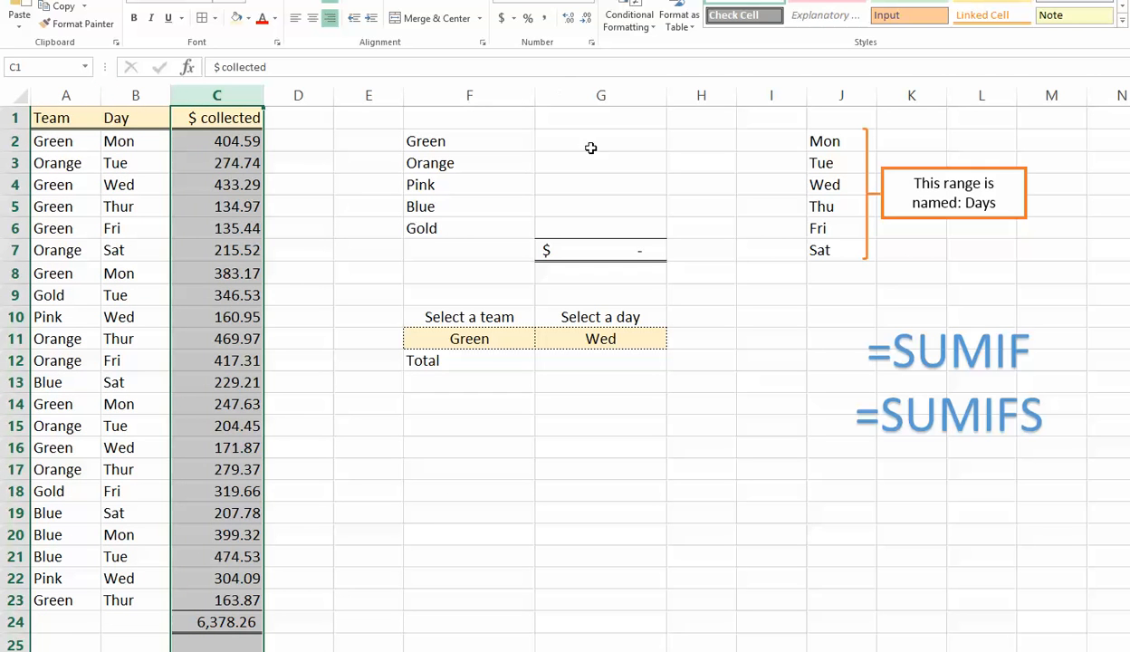
# Enter =SUMIF(A2:A23,F2,C2:C23) in G2 to total the amounts collected by the Green team.
pyautogui.click(593, 143)
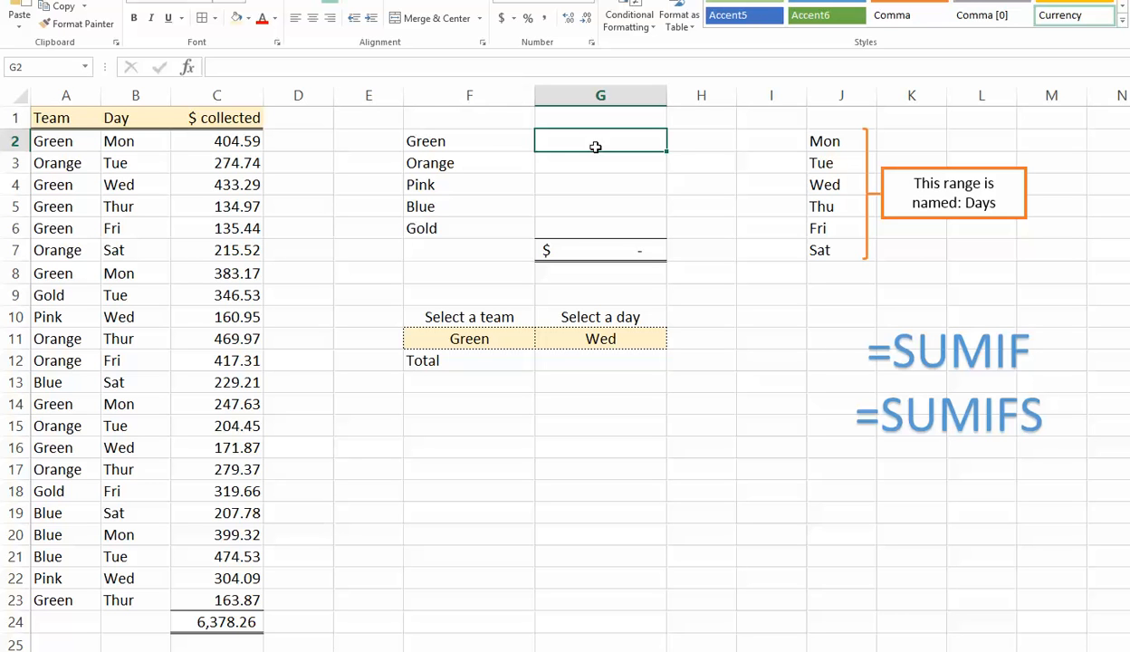
pyautogui.write('=SUM')
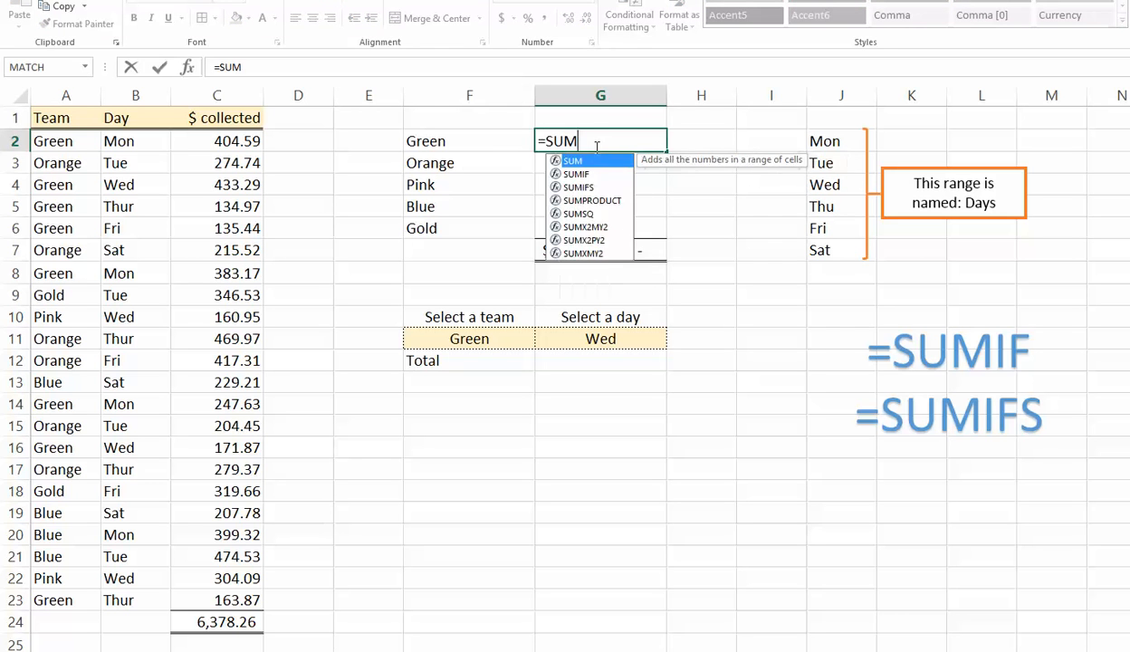
pyautogui.write('IF(')
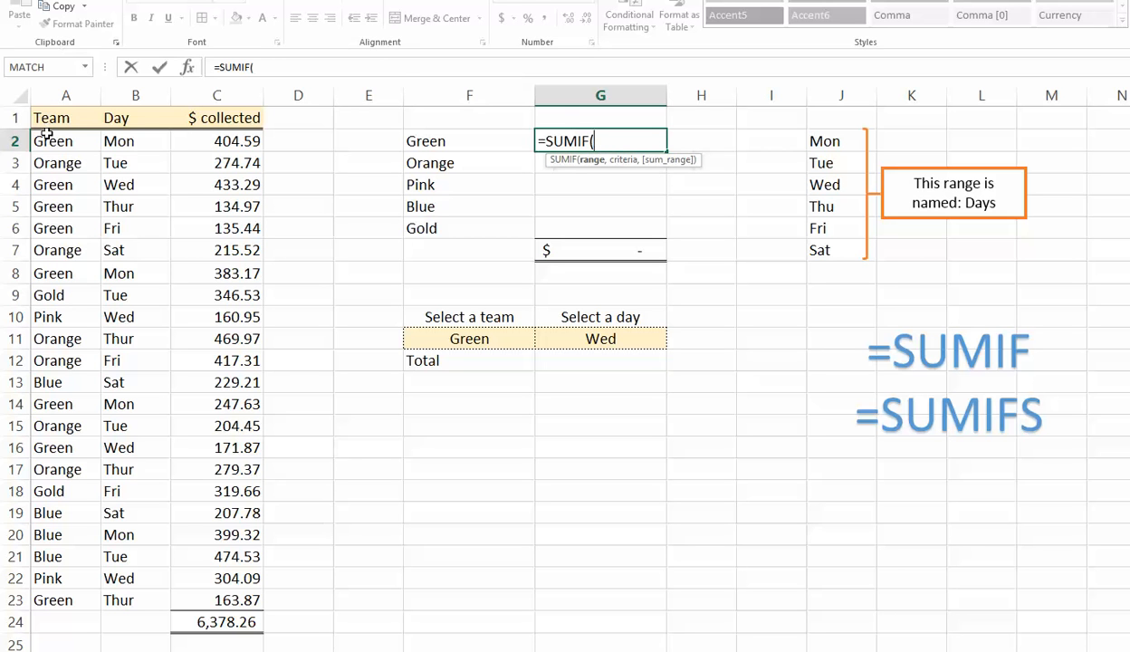
pyautogui.moveTo(52, 142); pyautogui.dragTo(51, 600)
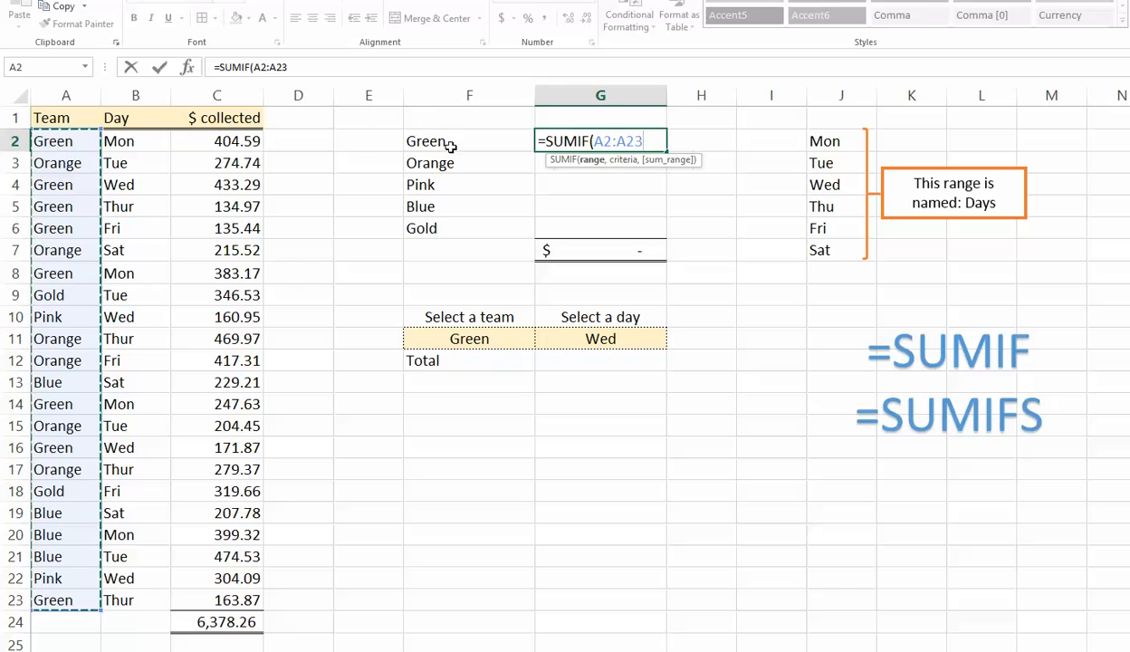
pyautogui.write(',')
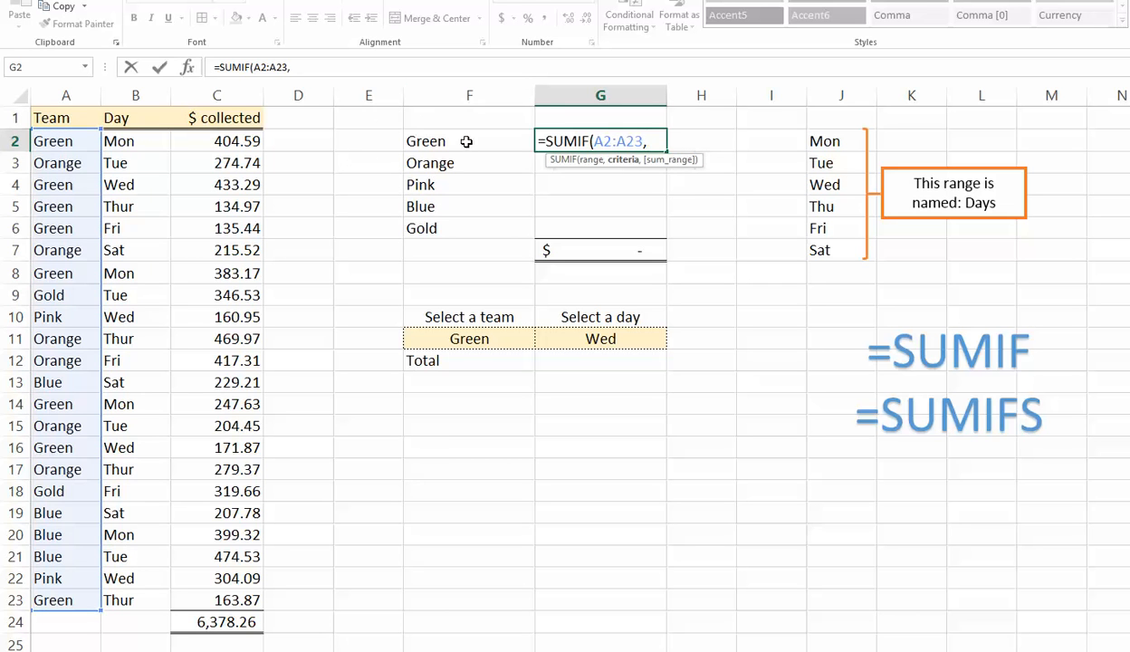
pyautogui.click(454, 139)
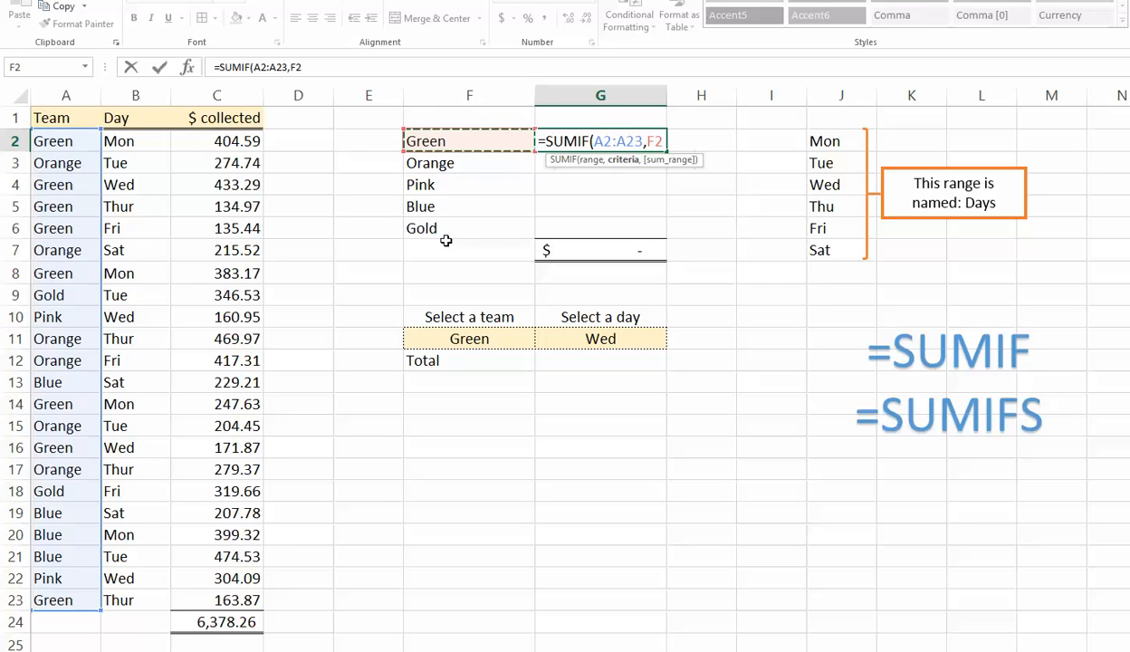
pyautogui.write(',')
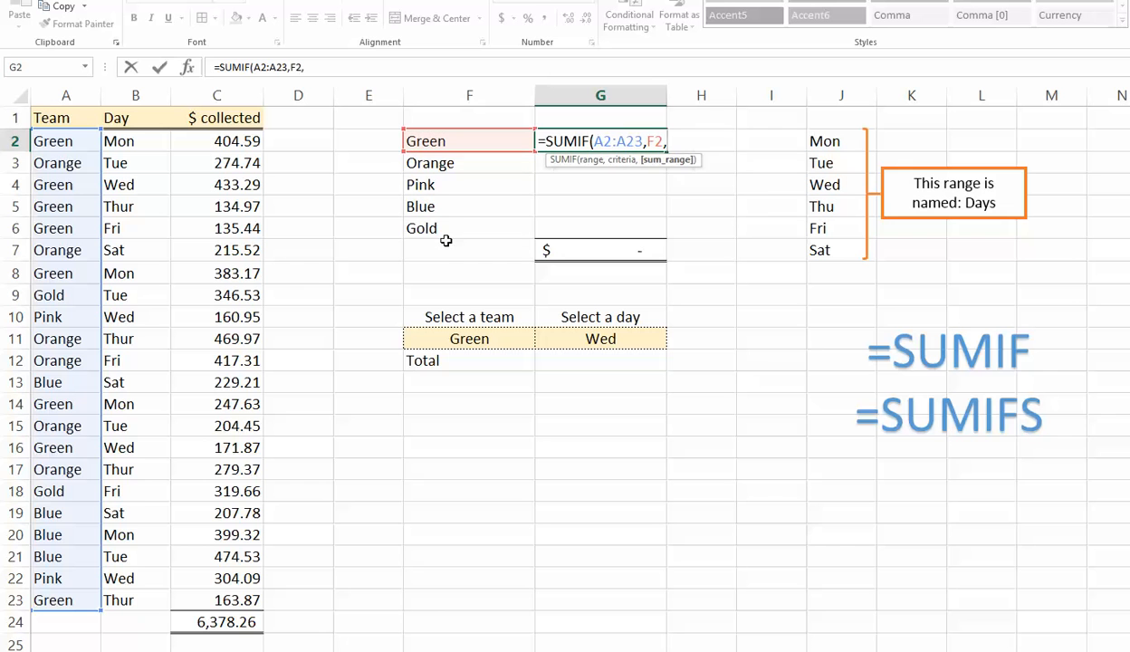
pyautogui.click(212, 137)
pyautogui.moveTo(212, 137); pyautogui.dragTo(214, 594)
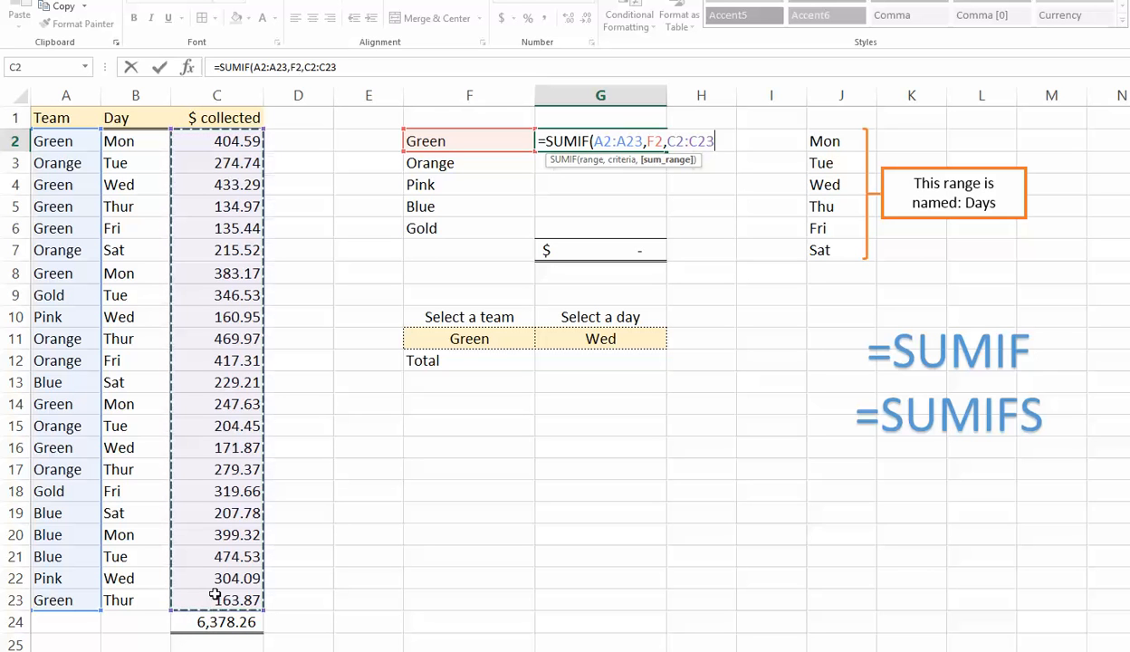
pyautogui.write(')')
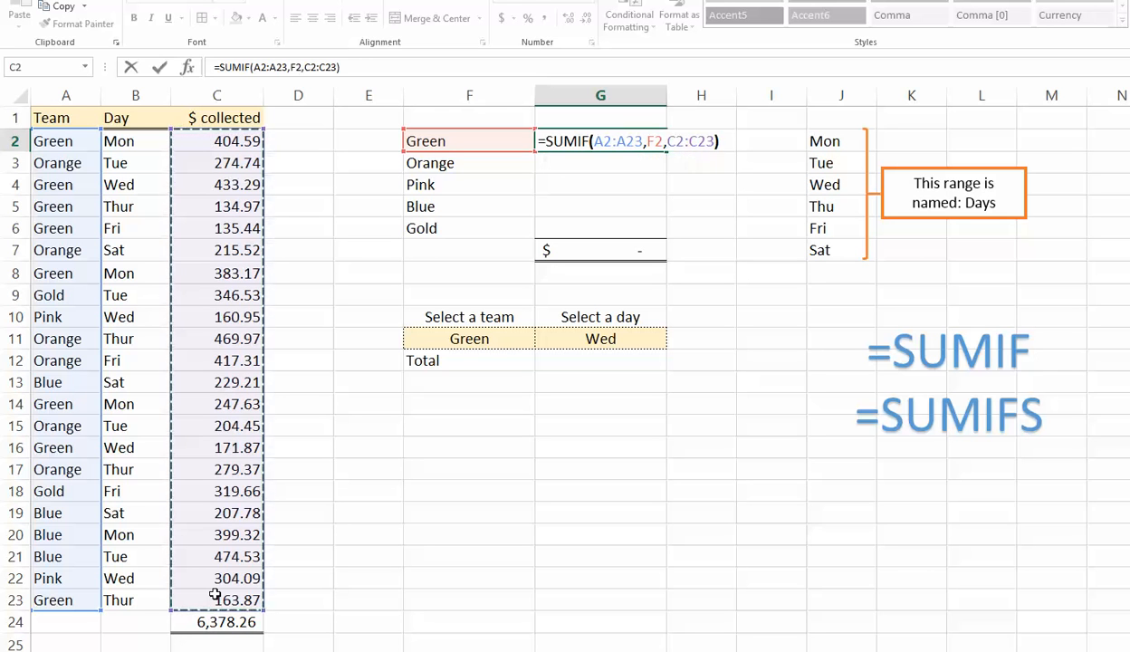
pyautogui.press('Return')
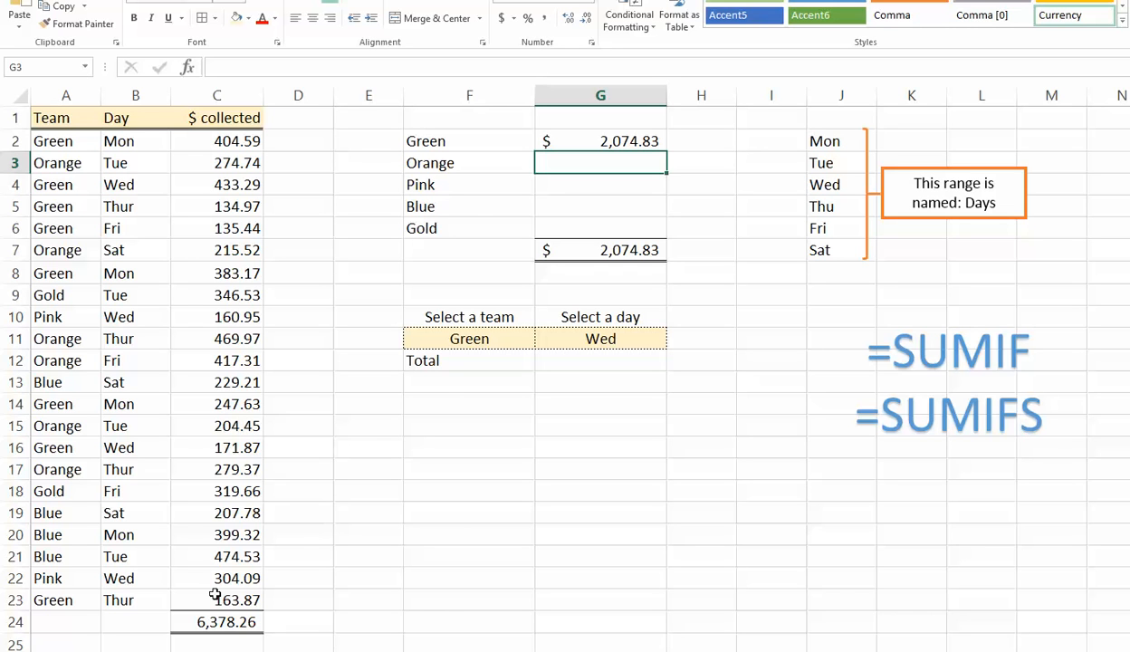
# Make the criteria and sum ranges in G2's formula absolute, as $A$2:$A$23 and $C$2:$C$23, keeping F2 relative.
pyautogui.click(617, 140)
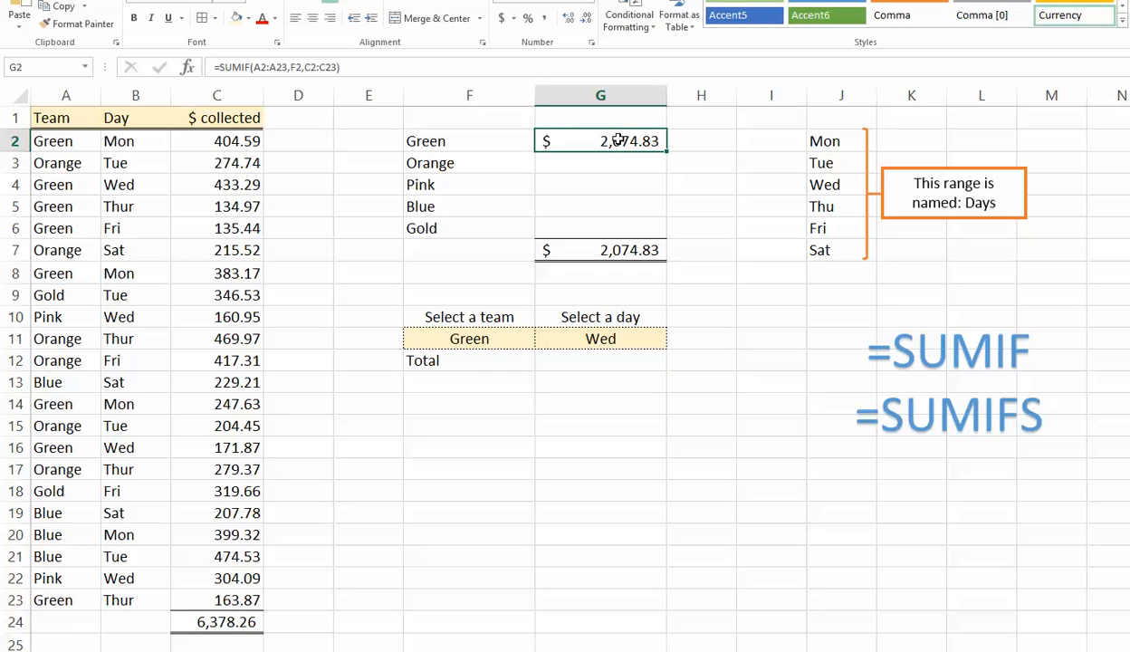
pyautogui.click(254, 67)
pyautogui.press('F4')
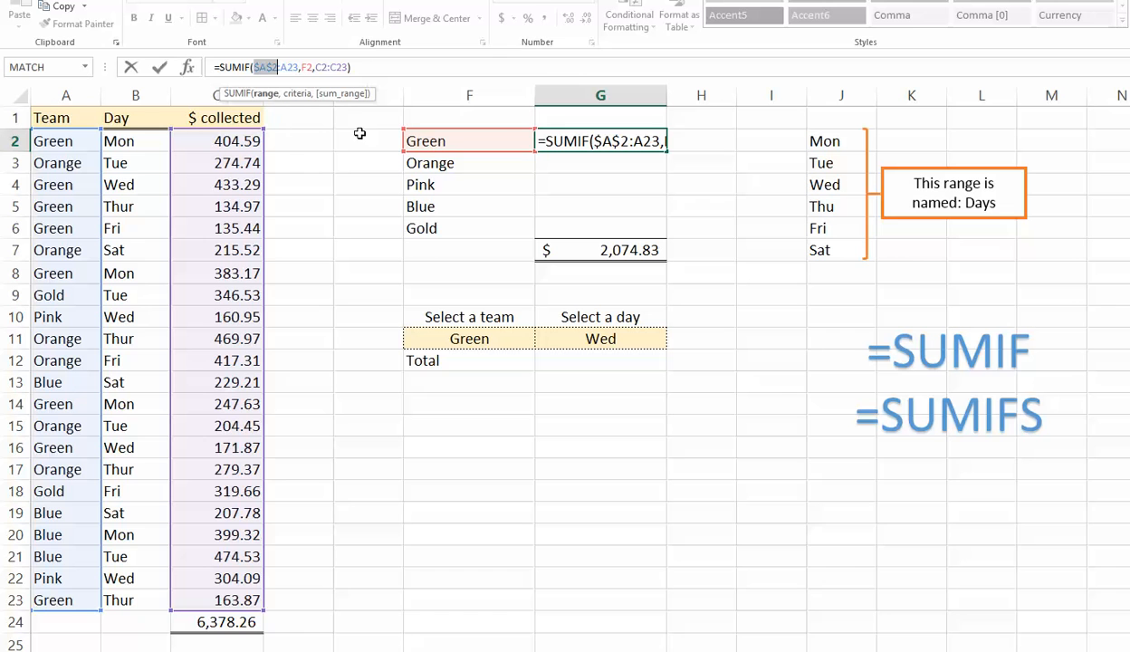
pyautogui.click(287, 67)
pyautogui.press('F4')
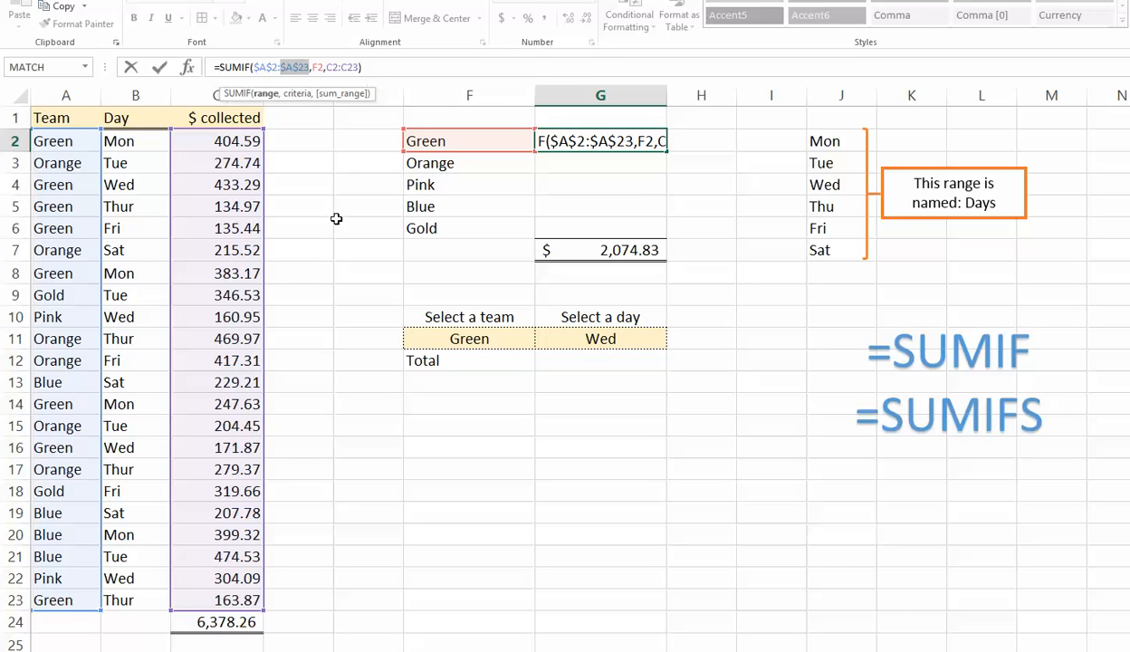
pyautogui.click(331, 67)
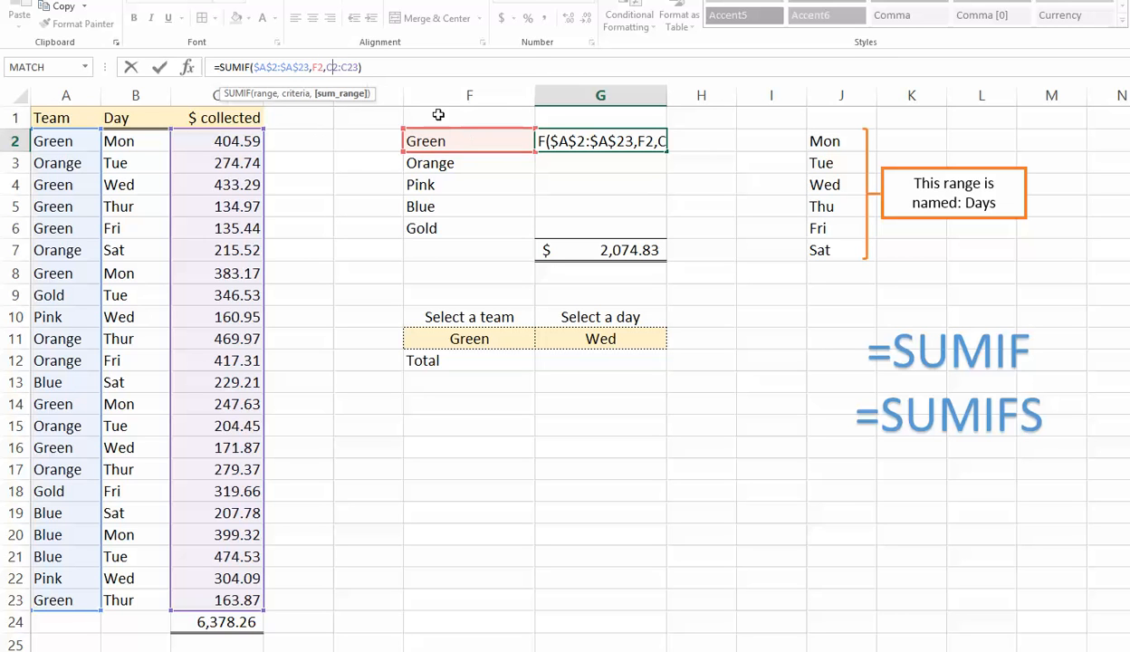
pyautogui.press('F4')
pyautogui.click(367, 69)
pyautogui.press('F4')
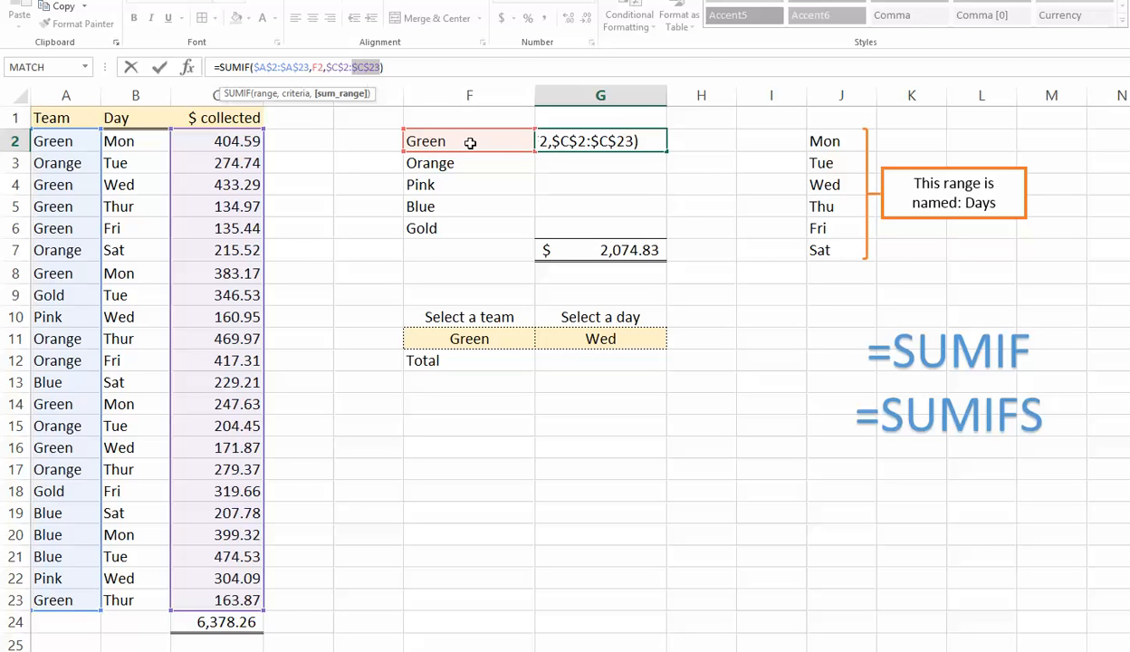
pyautogui.press('Return')
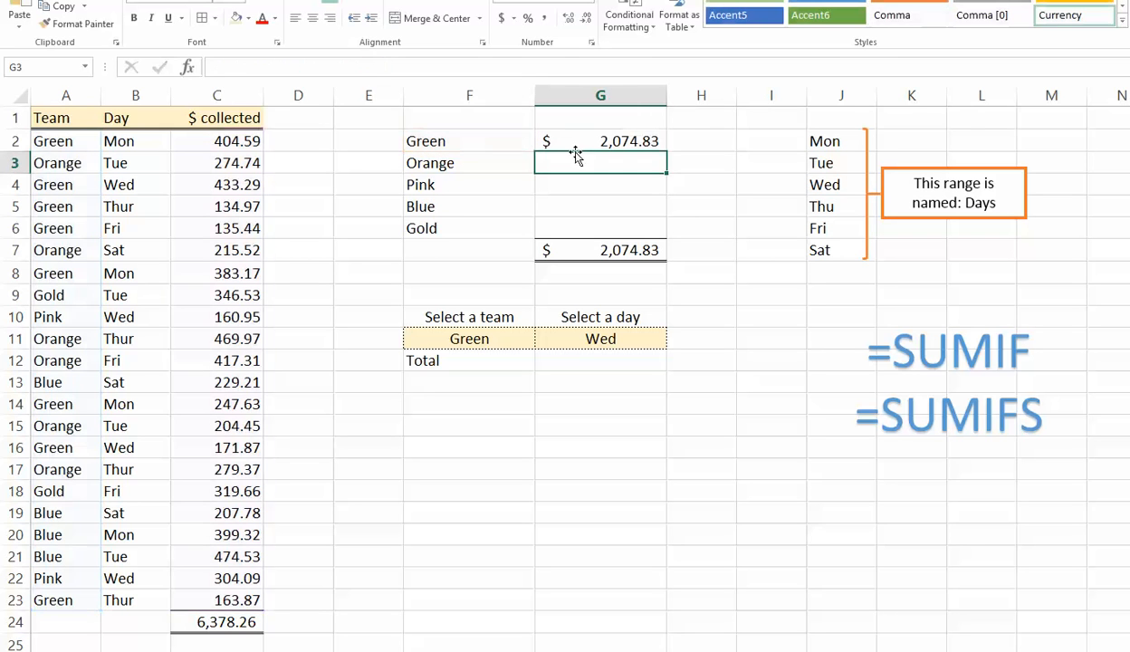
# Fill the SUMIF formula from G2 down to G6 for the remaining teams and compare the totals in G7 and C24.
pyautogui.click(623, 145)
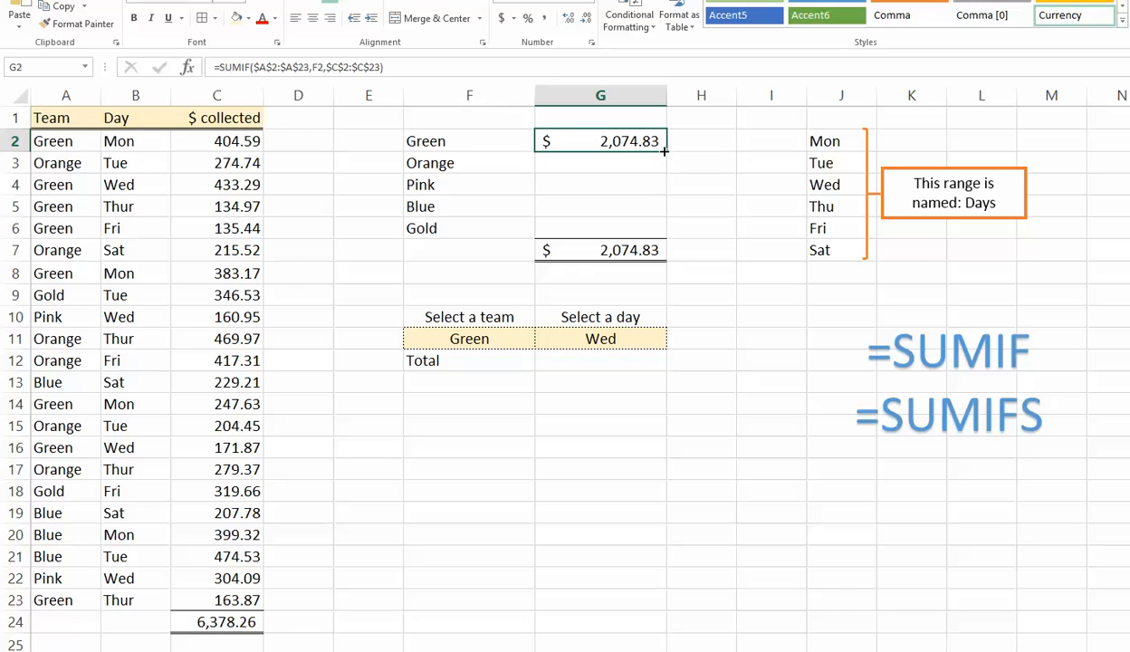
pyautogui.moveTo(664, 157); pyautogui.dragTo(665, 234)
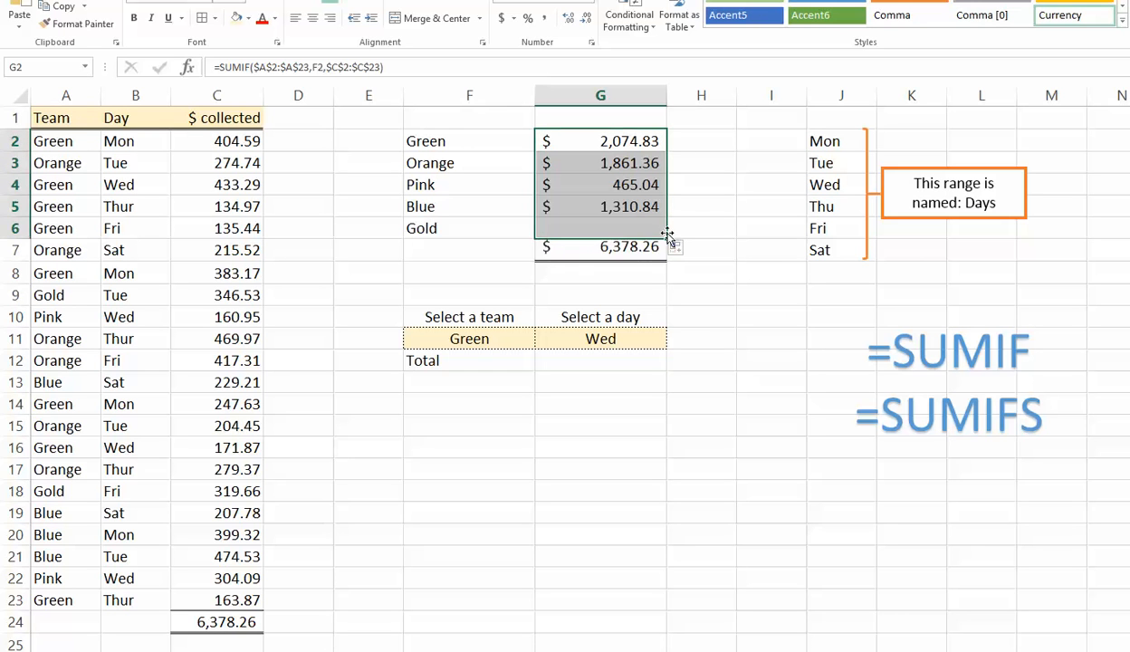
pyautogui.click(409, 136)
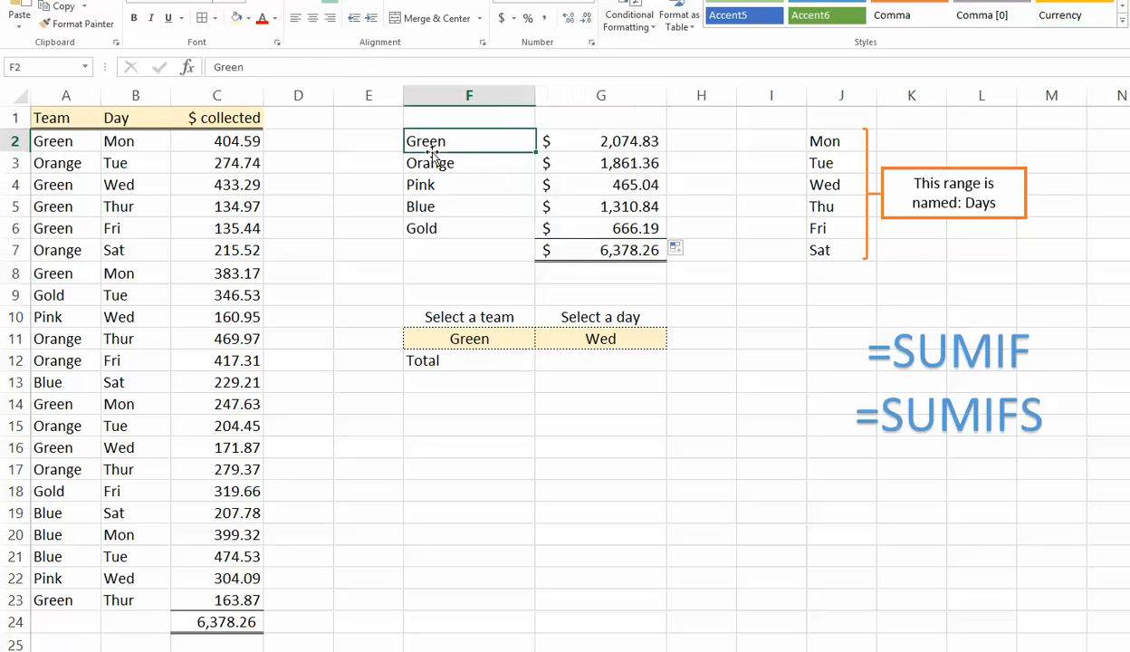
pyautogui.click(614, 252)
pyautogui.click(204, 619)
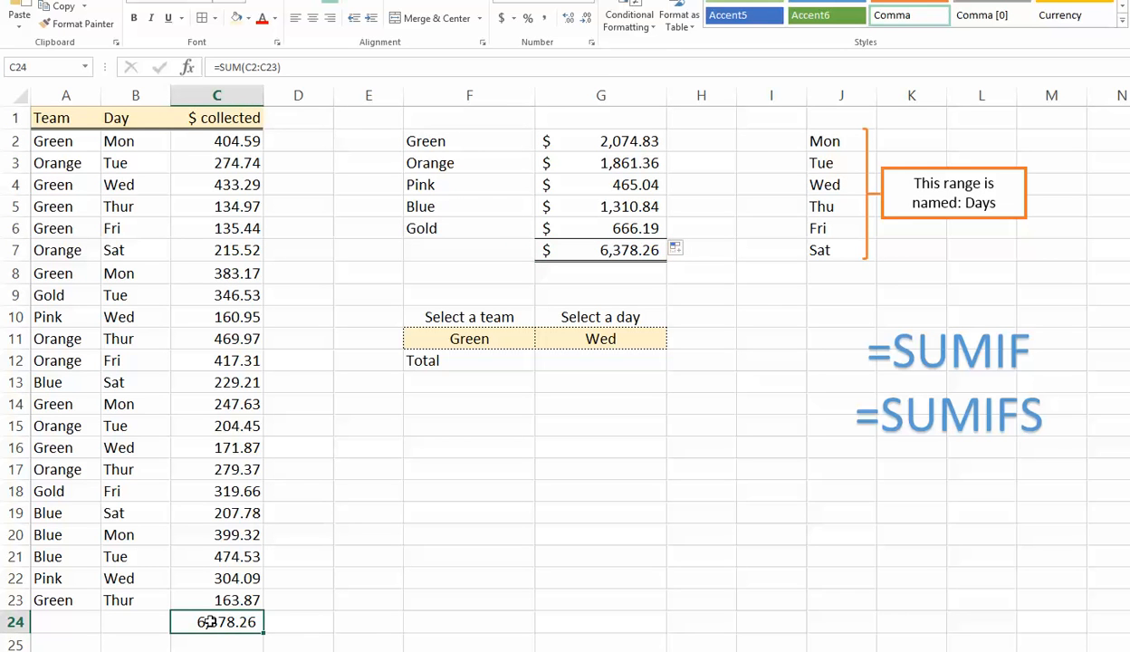
pyautogui.click(597, 246)
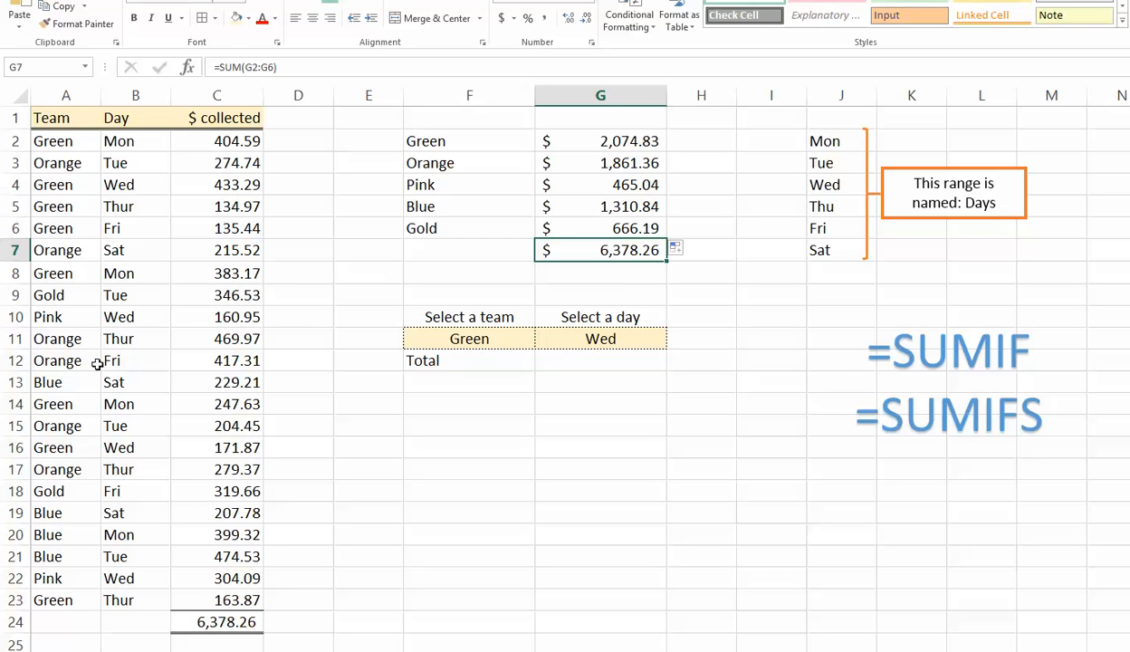
# Misspell the team name in A13 as Bleu and check the Blue team's total and the grand total.
pyautogui.click(57, 381)
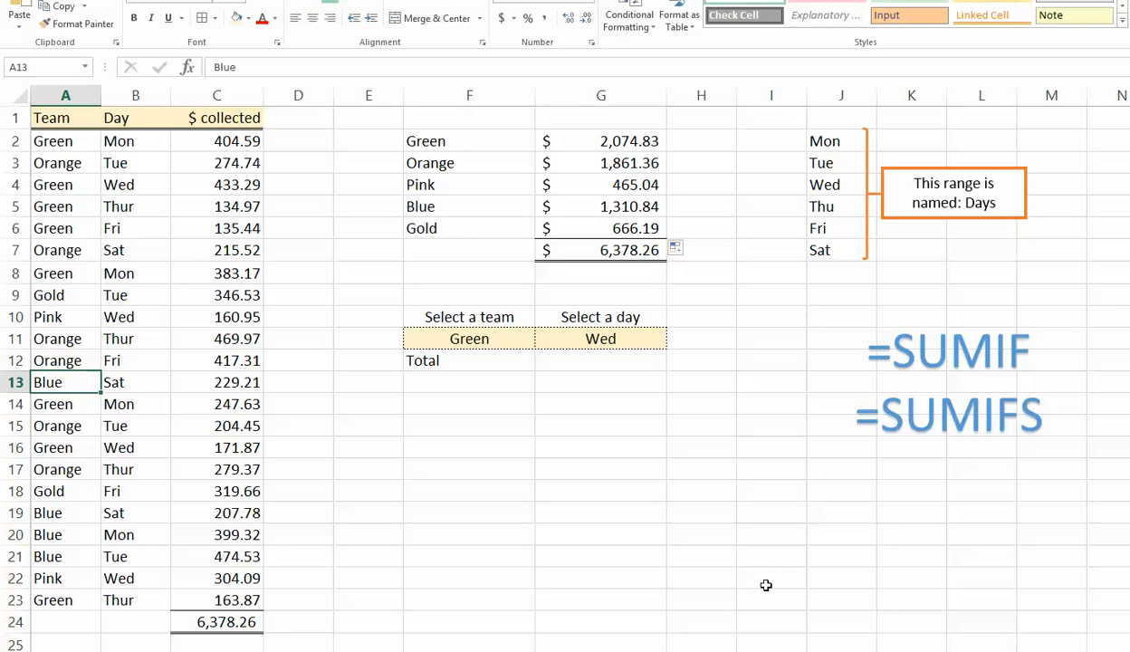
pyautogui.write('bL')
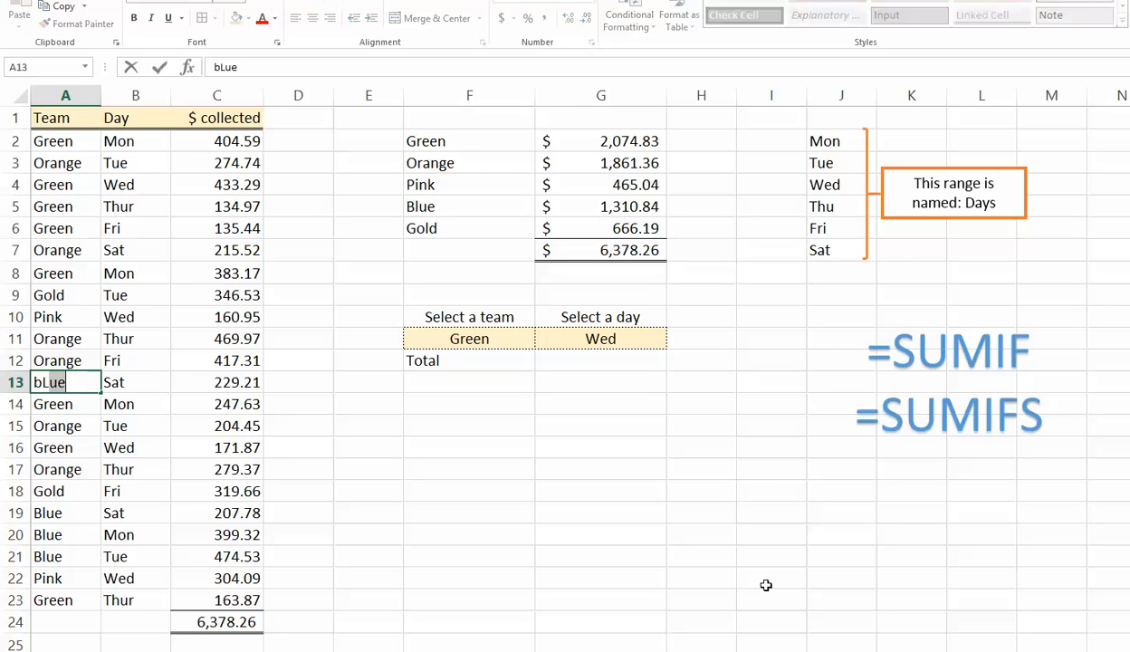
pyautogui.write('EU')
pyautogui.press('Return')
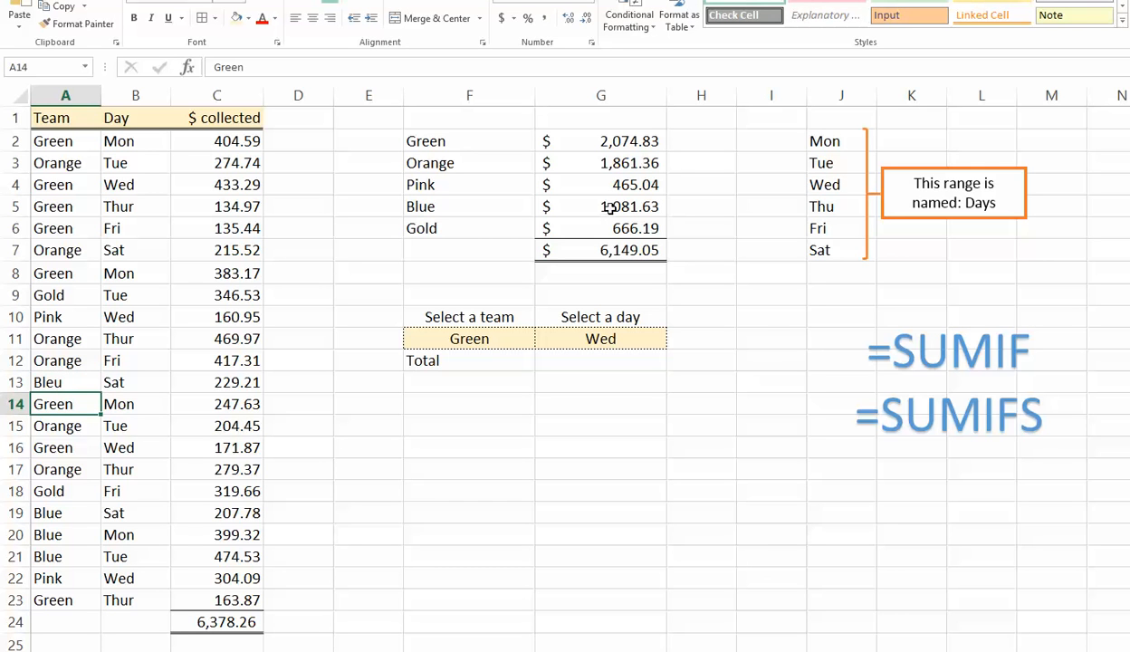
pyautogui.click(694, 208)
pyautogui.moveTo(421, 206); pyautogui.dragTo(625, 207)
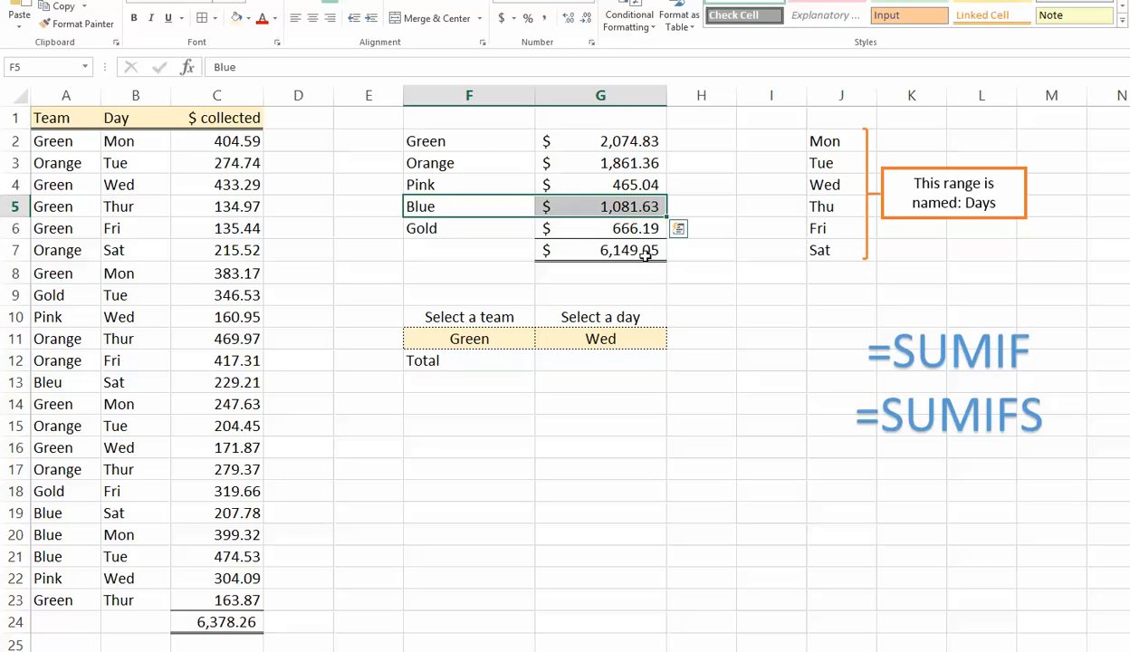
pyautogui.click(722, 250)
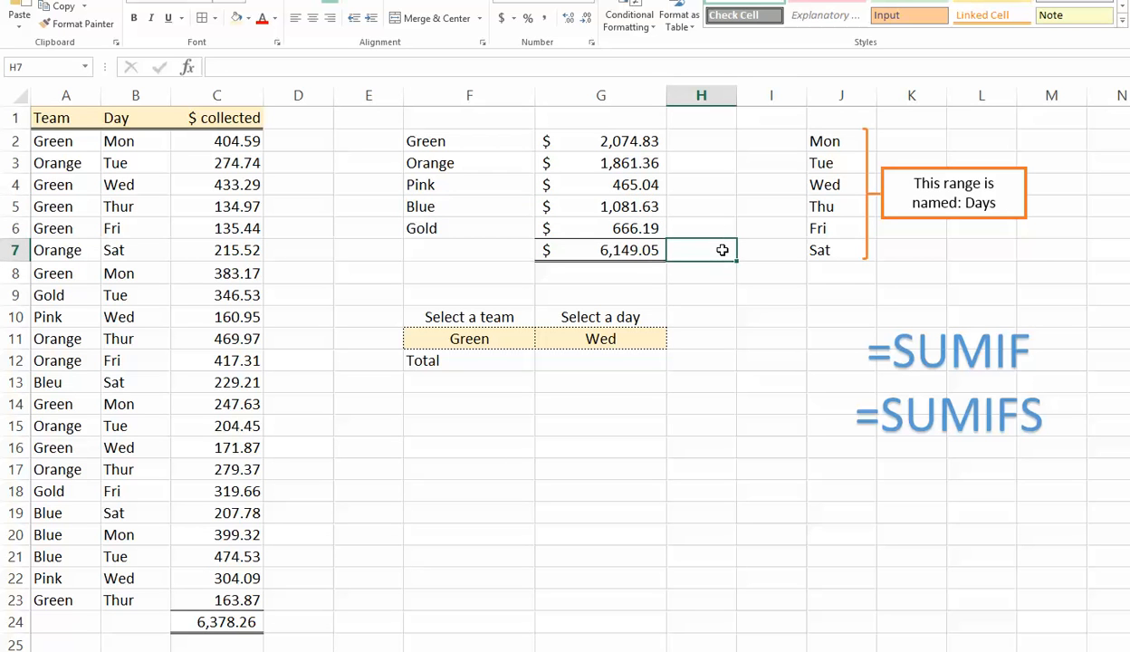
# Correct the team name in A13 to Blue.
pyautogui.click(56, 380)
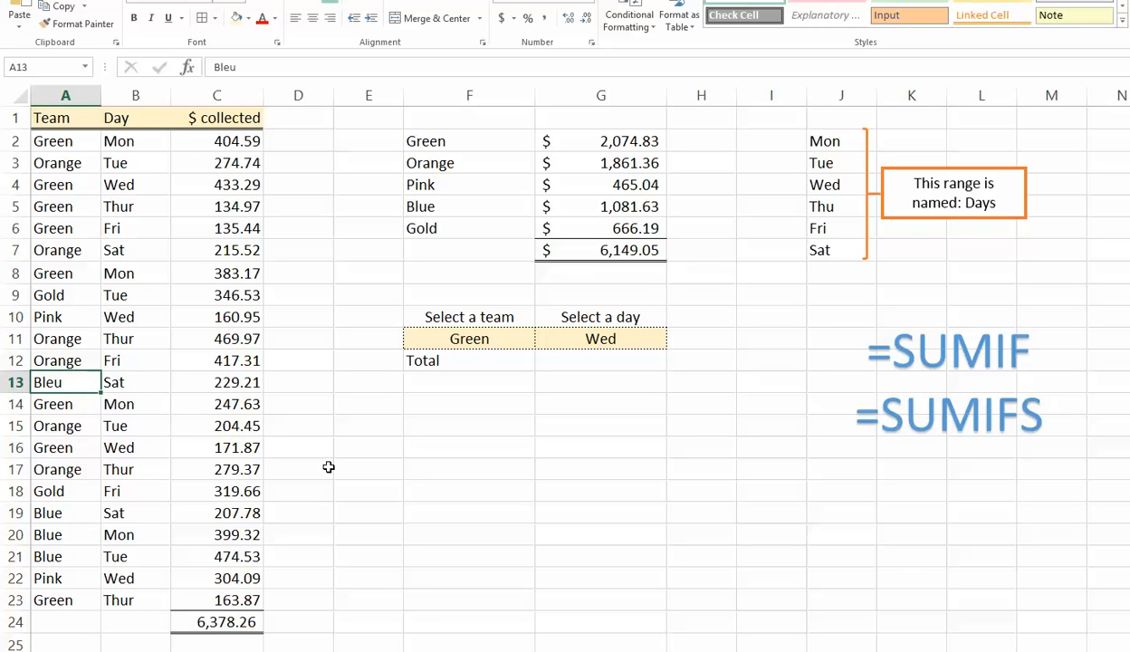
pyautogui.write('Blue')
pyautogui.press('Return')
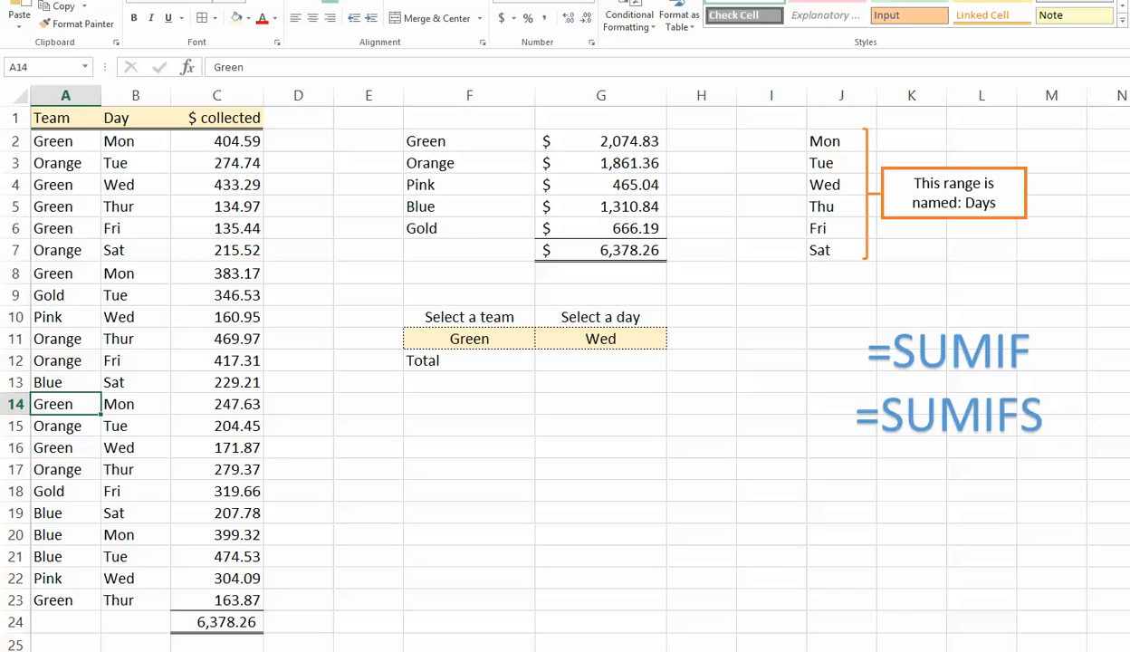
pyautogui.moveTo(213, 140); pyautogui.dragTo(219, 599)
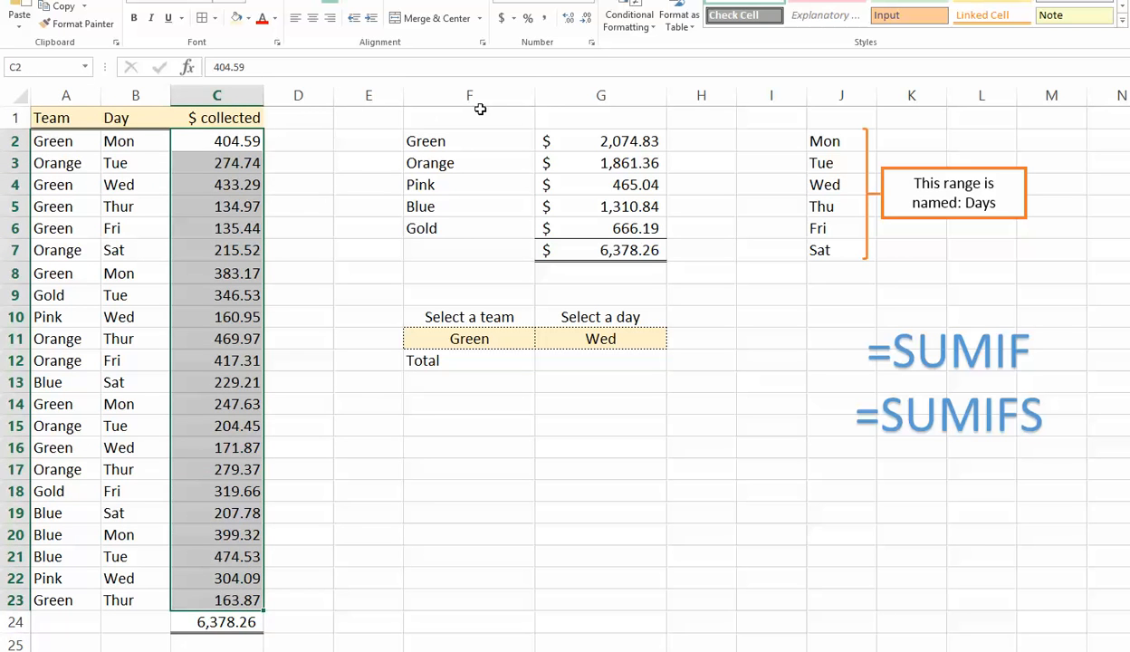
pyautogui.click(431, 138)
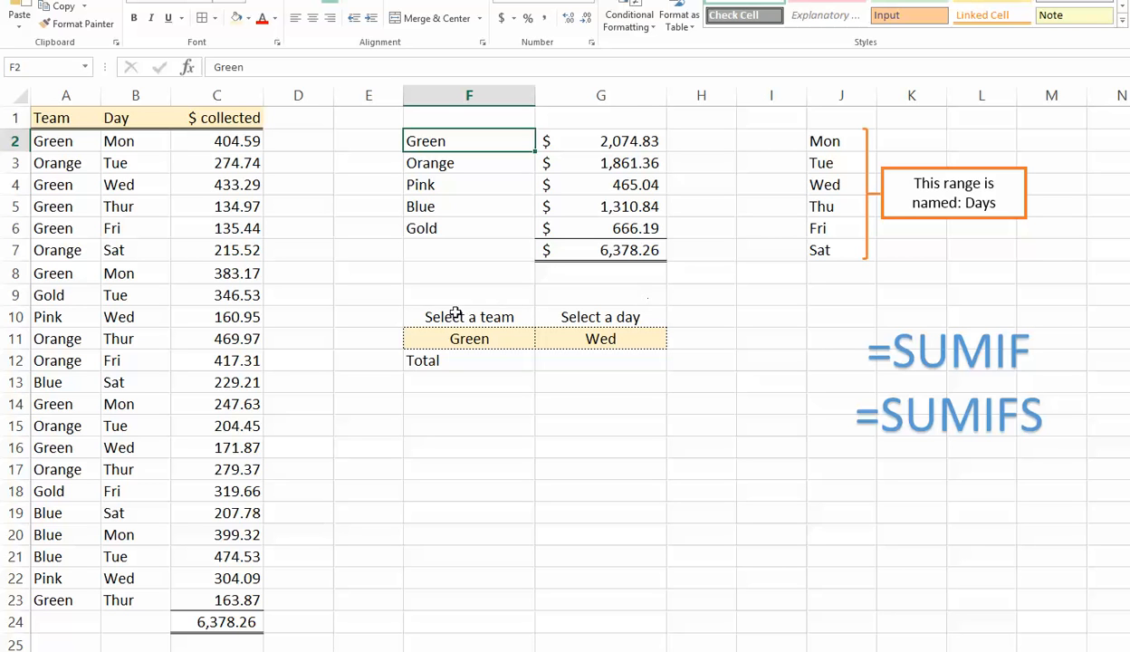
pyautogui.moveTo(445, 306); pyautogui.dragTo(618, 355)
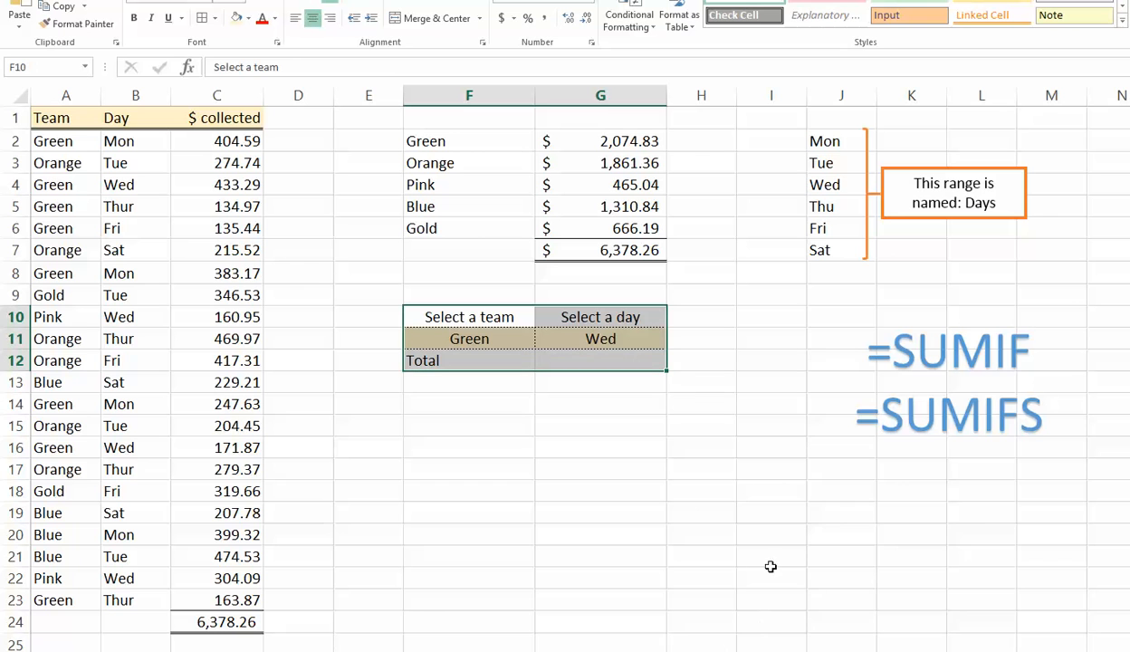
pyautogui.click(462, 339)
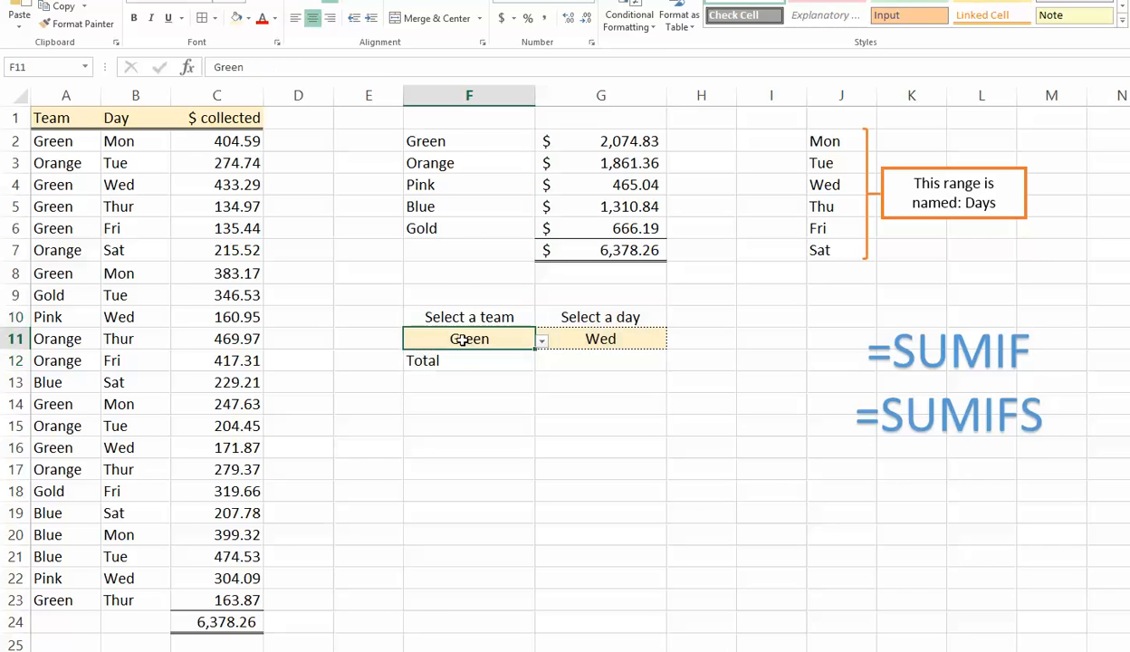
pyautogui.click(588, 336)
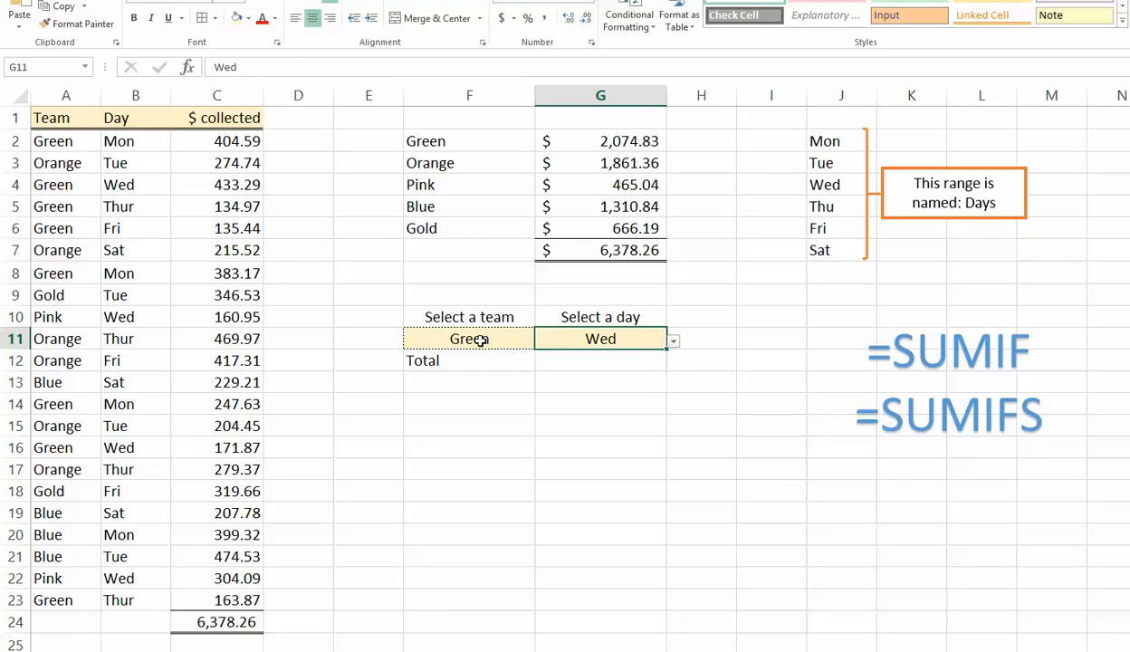
# Examine the team and day selection cells F11 and G11 alongside the team list in F2:F6 and the Days range in J2:J7.
pyautogui.click(460, 338)
pyautogui.click(585, 336)
pyautogui.click(441, 337)
pyautogui.moveTo(433, 138); pyautogui.dragTo(439, 231)
pyautogui.click(479, 333)
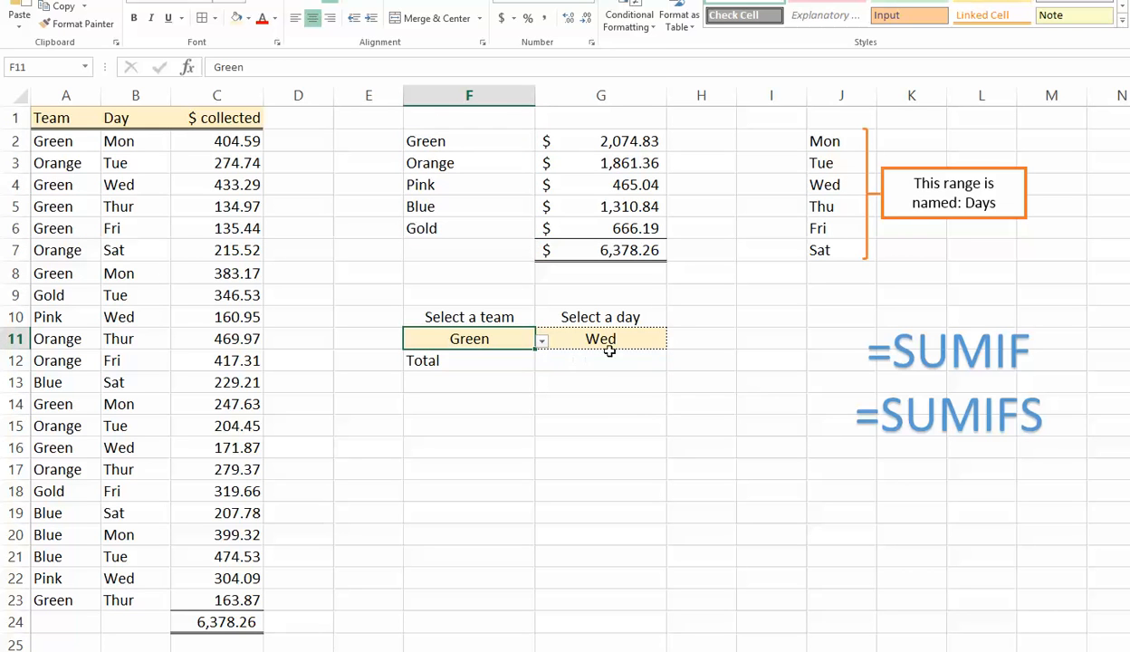
pyautogui.click(613, 337)
pyautogui.moveTo(824, 142); pyautogui.dragTo(822, 251)
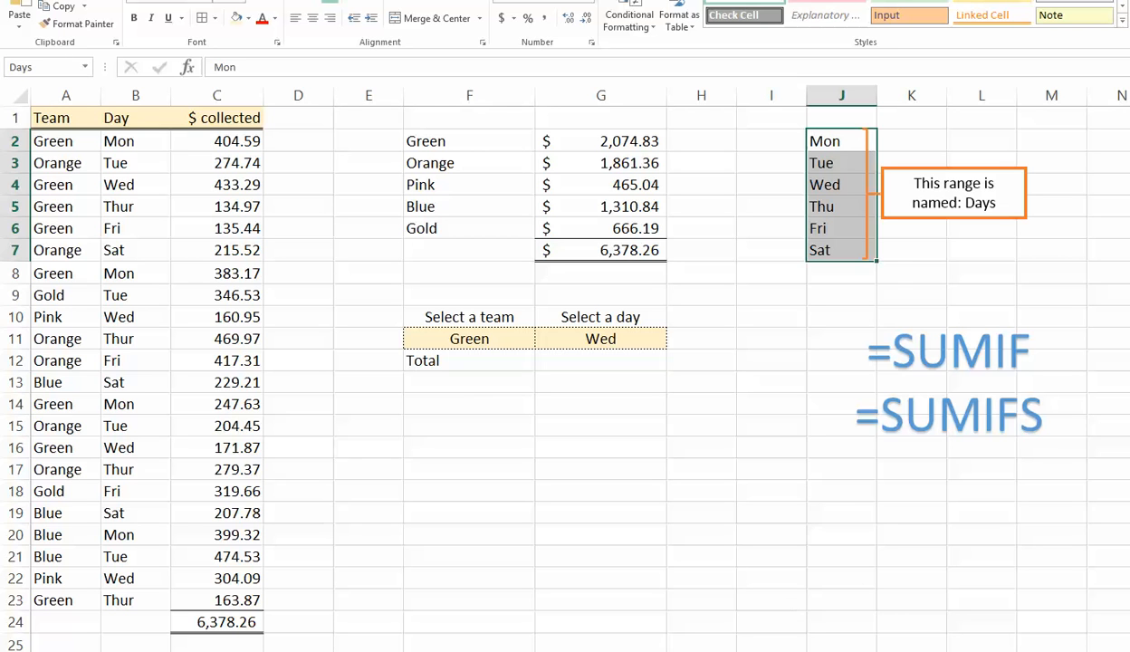
pyautogui.click(461, 338)
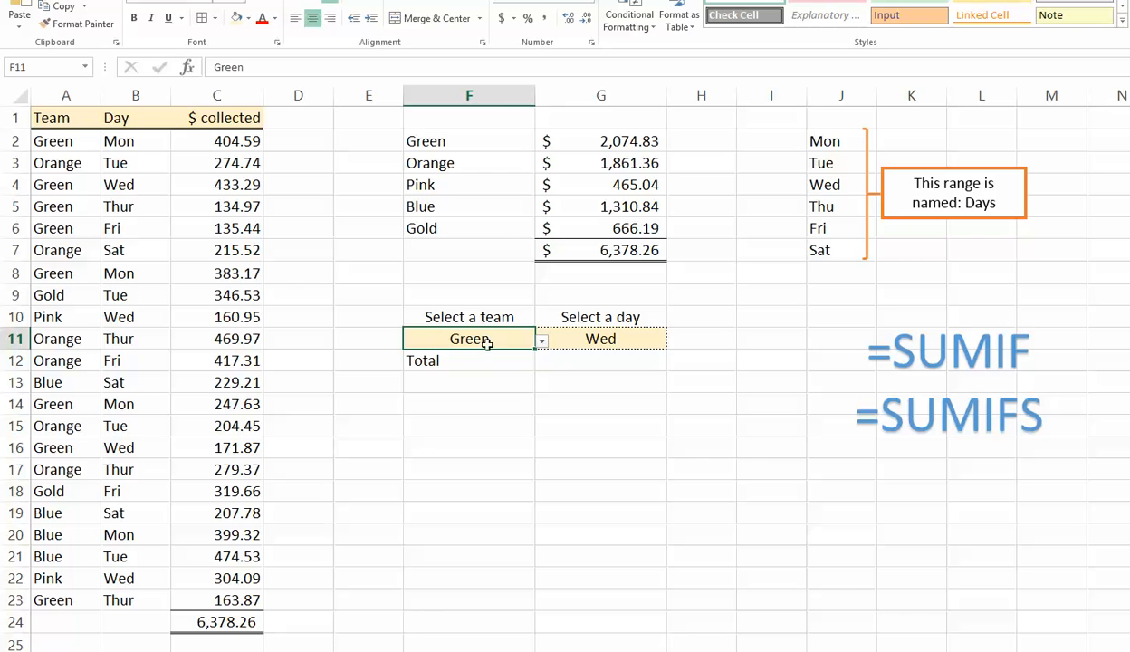
pyautogui.click(625, 328)
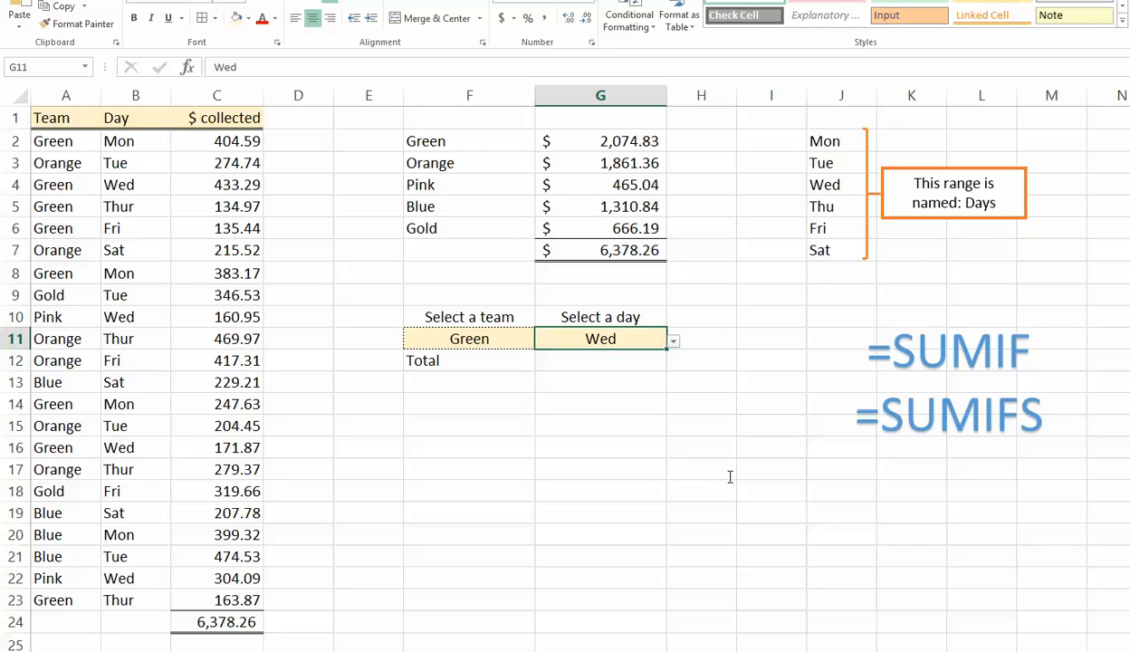
# Start a SUMIFS formula in G12 with the collected amounts C2:C23 as the sum range.
pyautogui.click(576, 350)
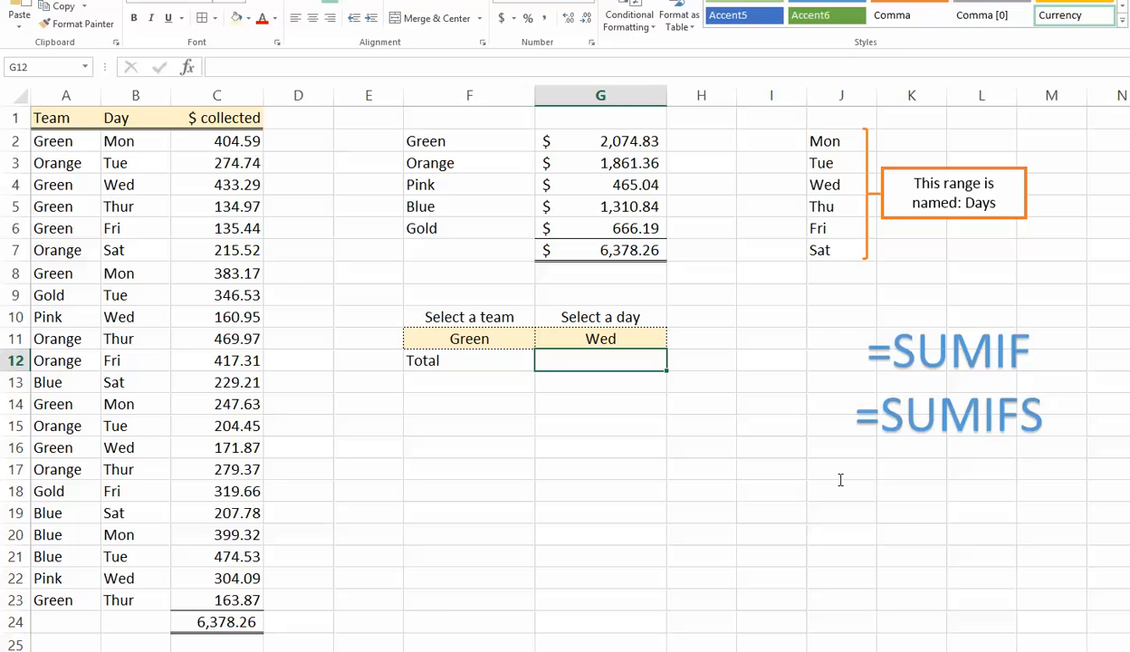
pyautogui.write('=')
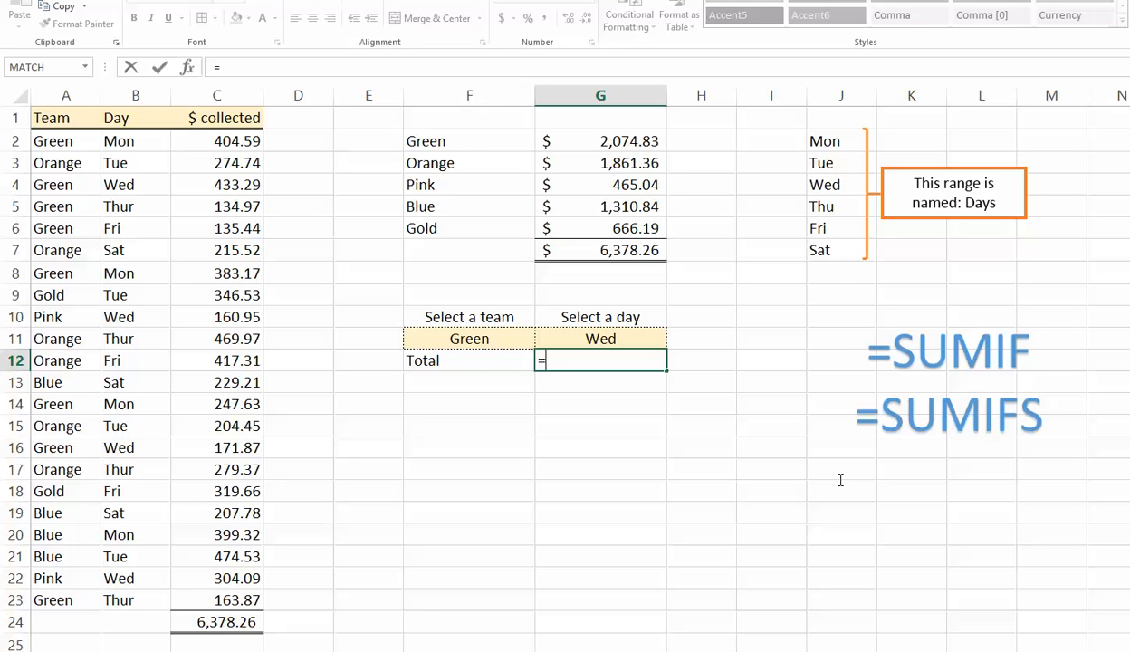
pyautogui.write('sumif')
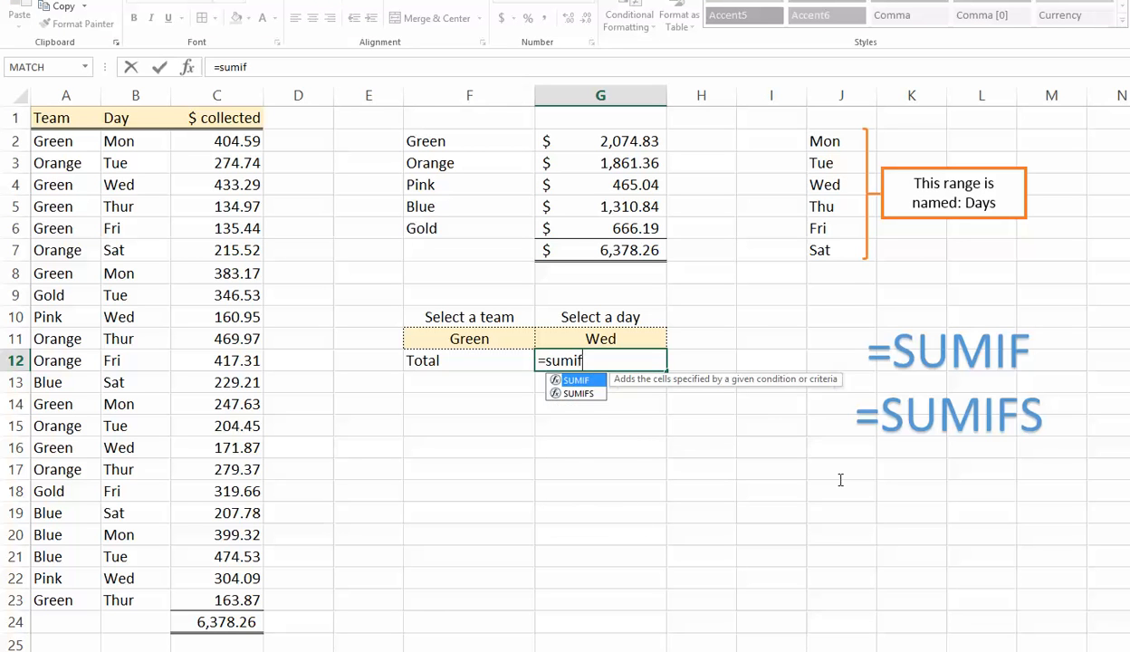
pyautogui.write('s(')
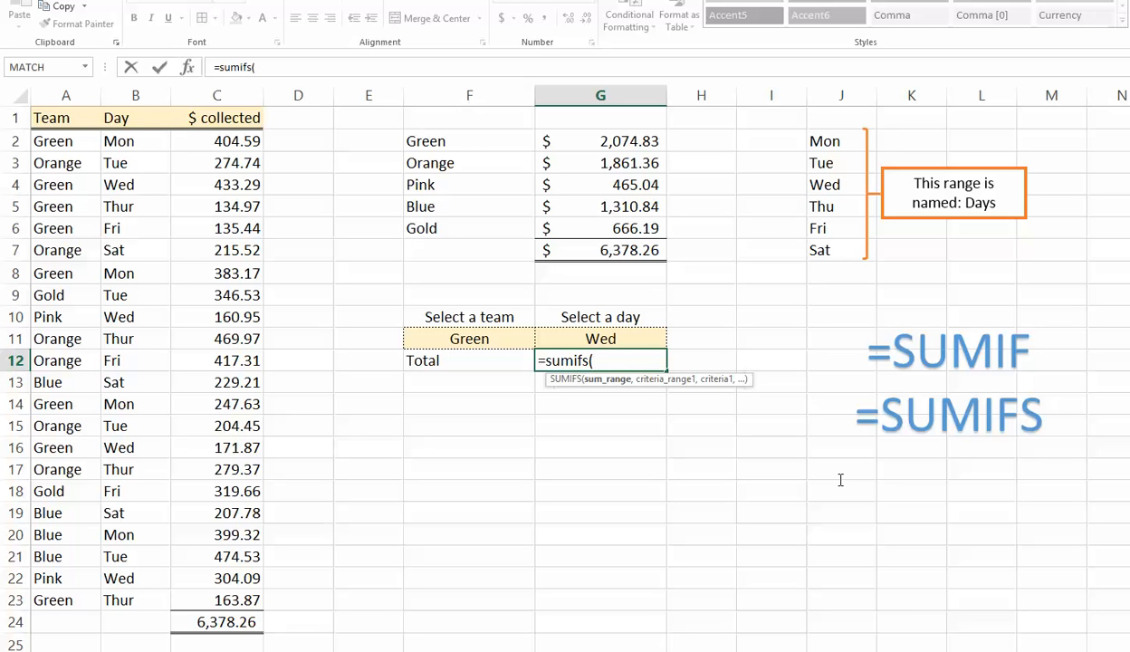
pyautogui.moveTo(221, 141); pyautogui.dragTo(228, 597)
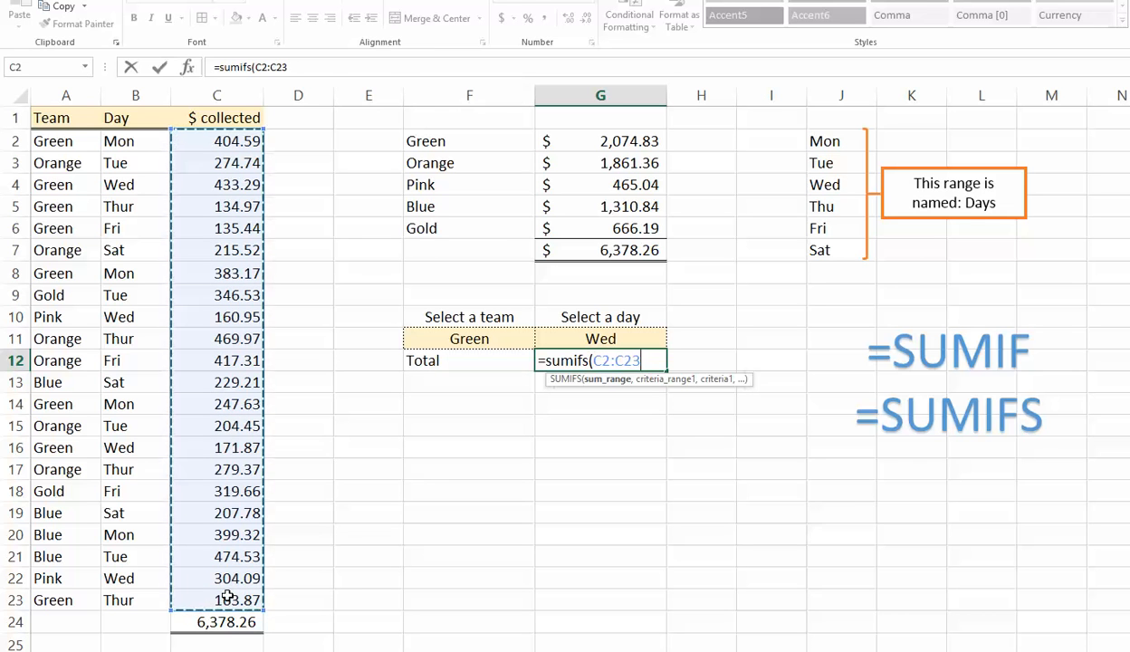
pyautogui.write(',')
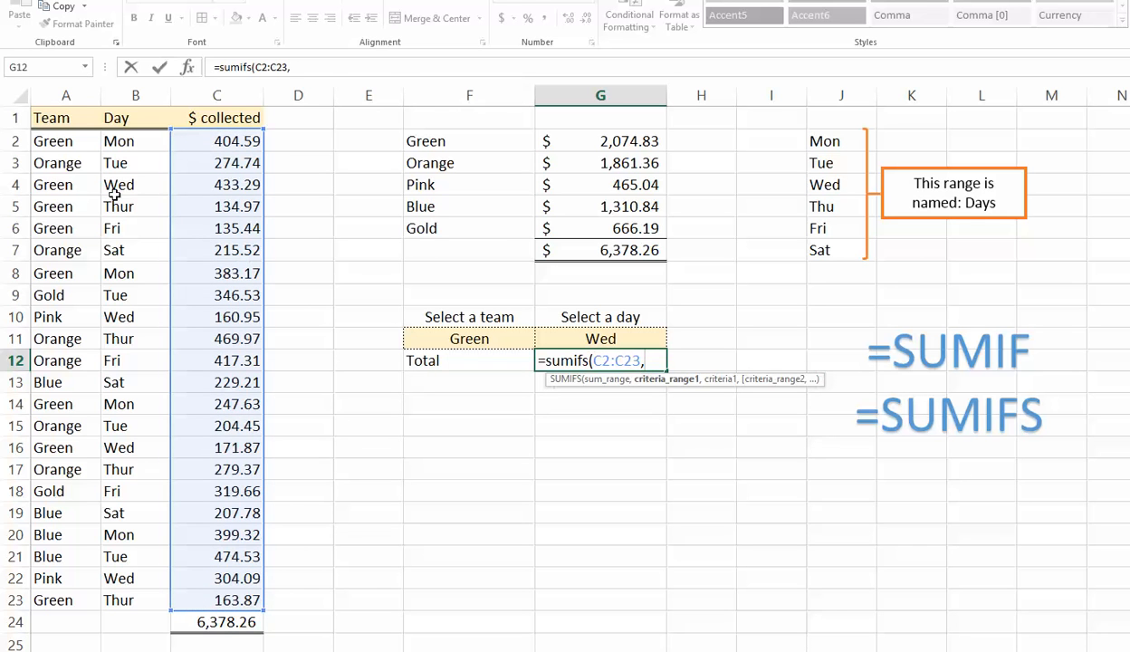
# Add the first condition to the SUMIFS formula, matching the teams in A2:A23 against the selected team in F11.
pyautogui.moveTo(41, 142); pyautogui.dragTo(76, 596)
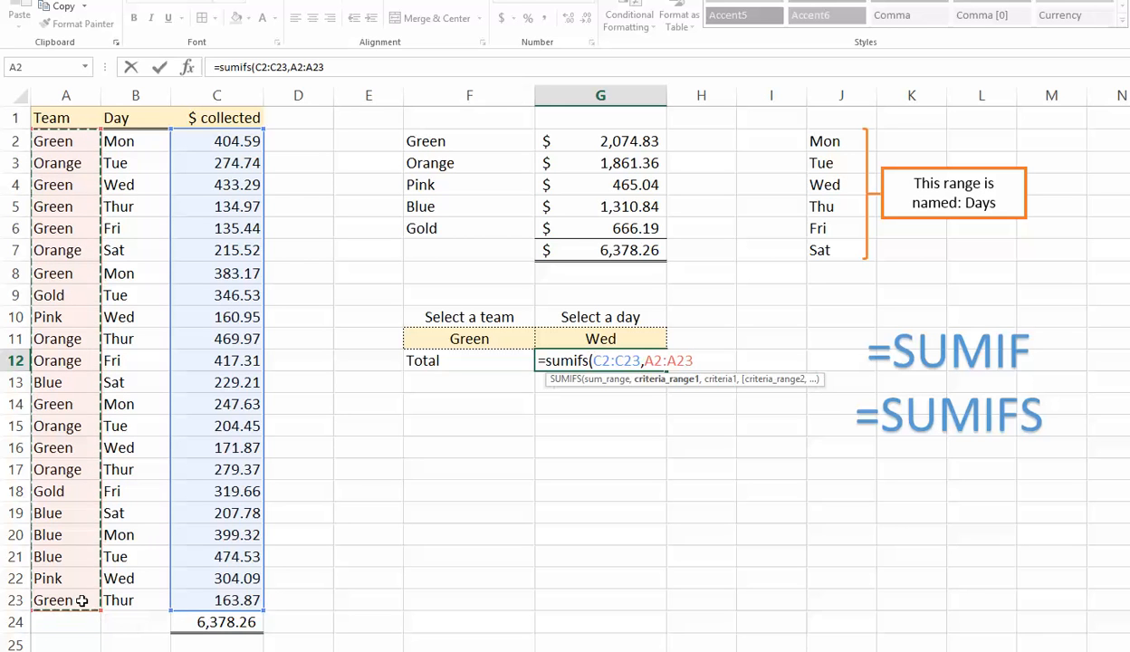
pyautogui.write(',')
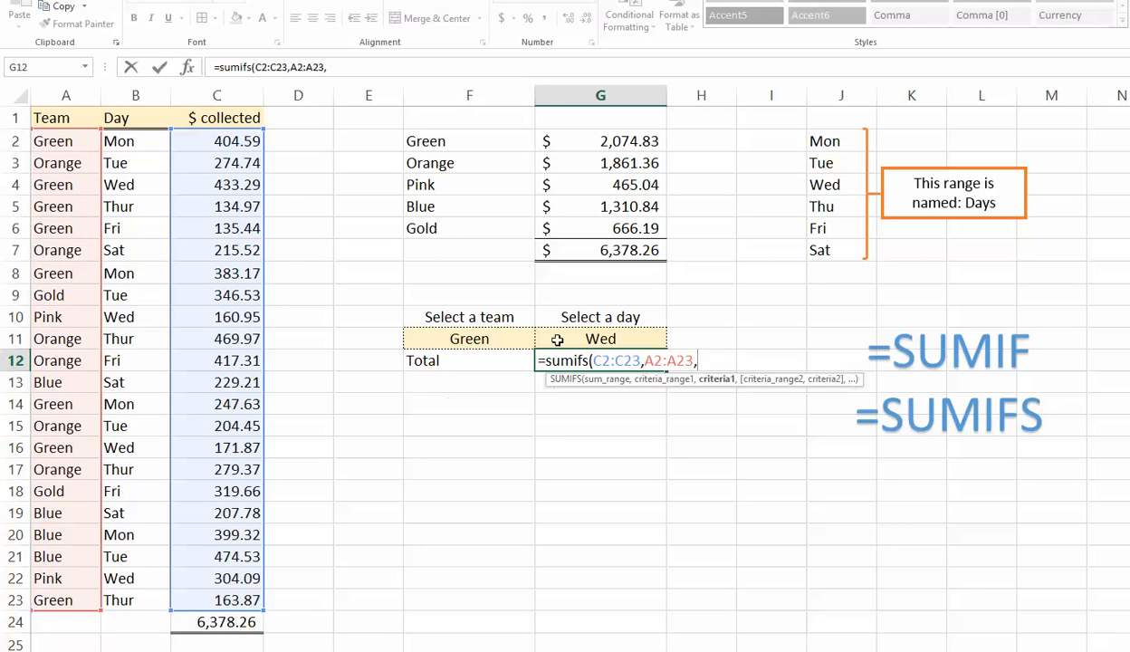
pyautogui.click(461, 336)
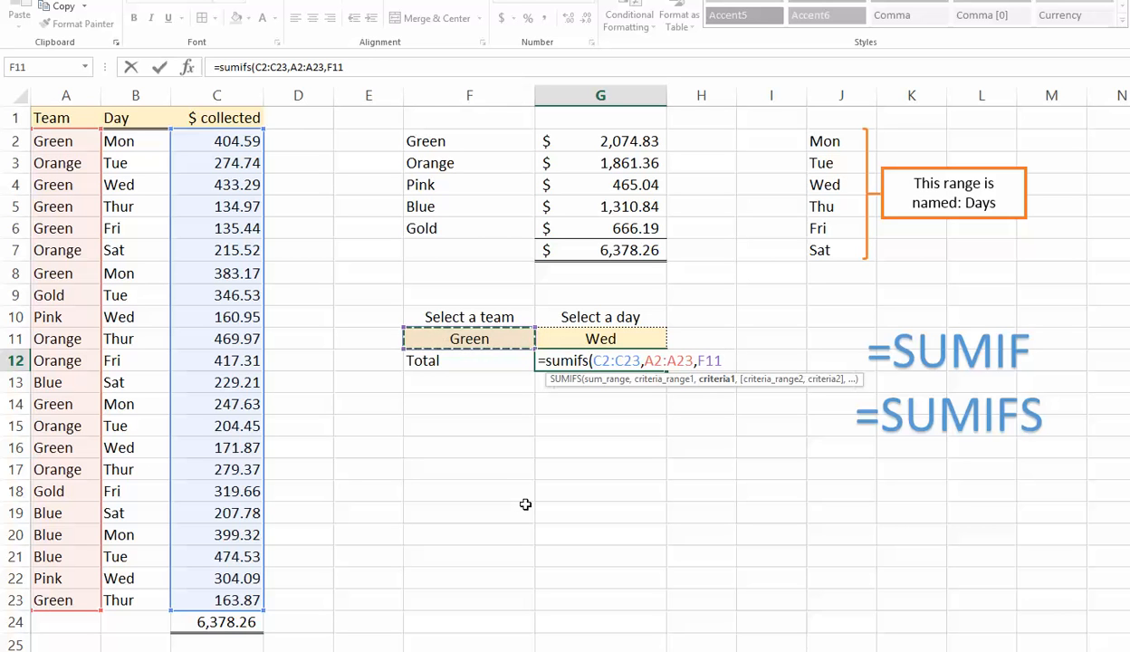
pyautogui.write(',')
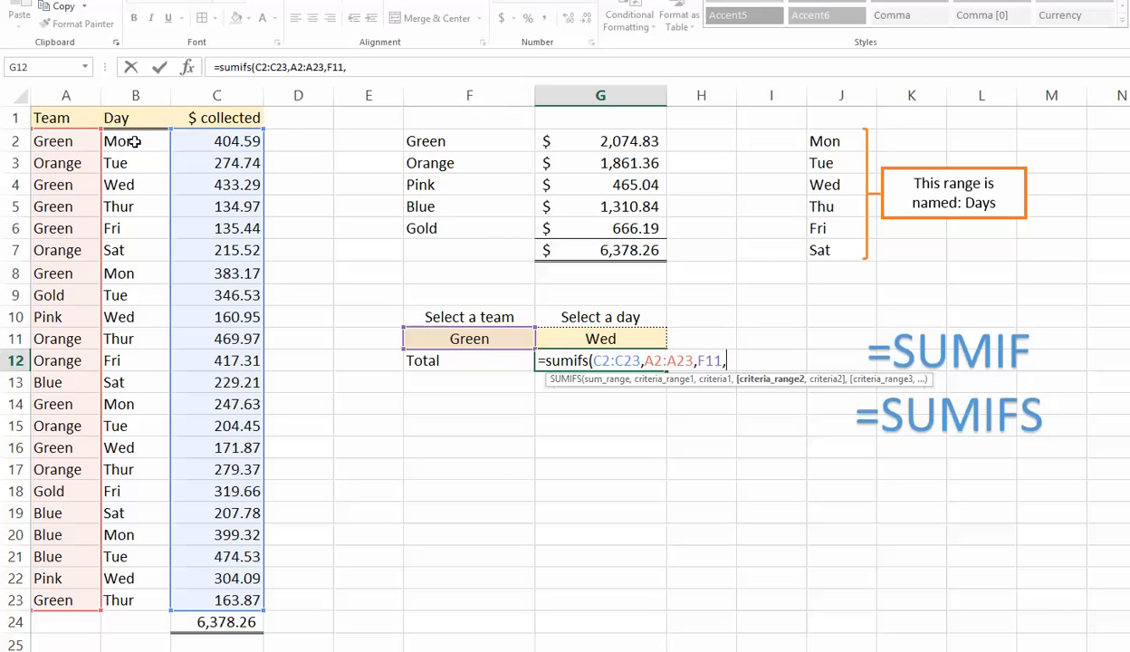
# Add the second condition, matching the days in B2:B23 against the selected day in G11, and complete the SUMIFS formula.
pyautogui.moveTo(145, 140); pyautogui.dragTo(159, 596)
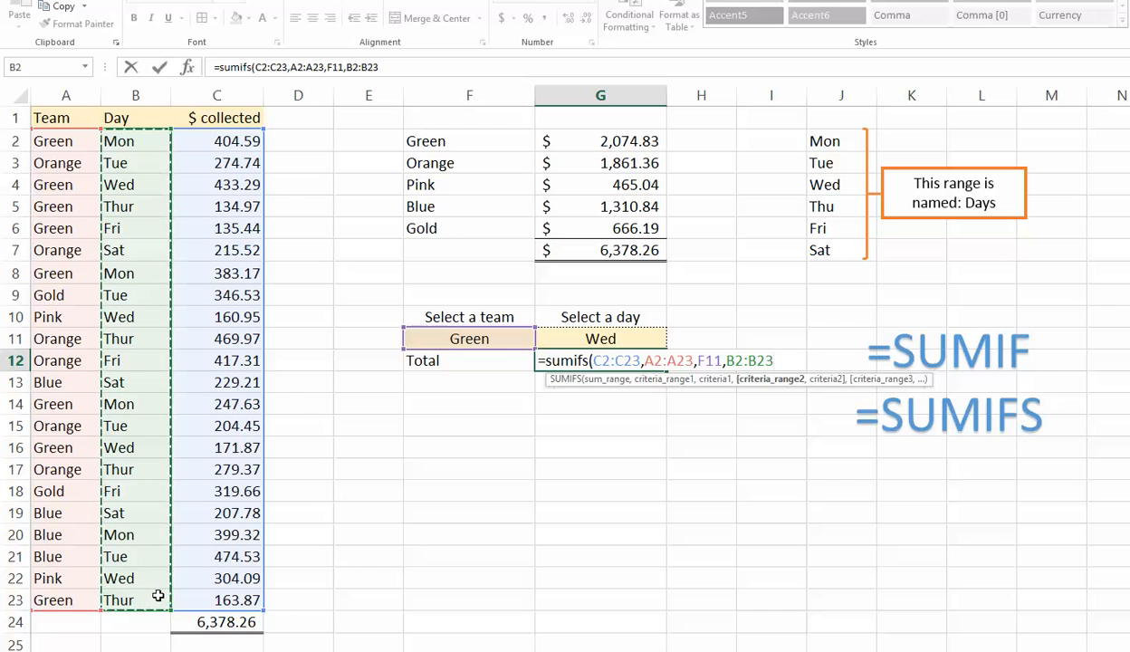
pyautogui.write(',')
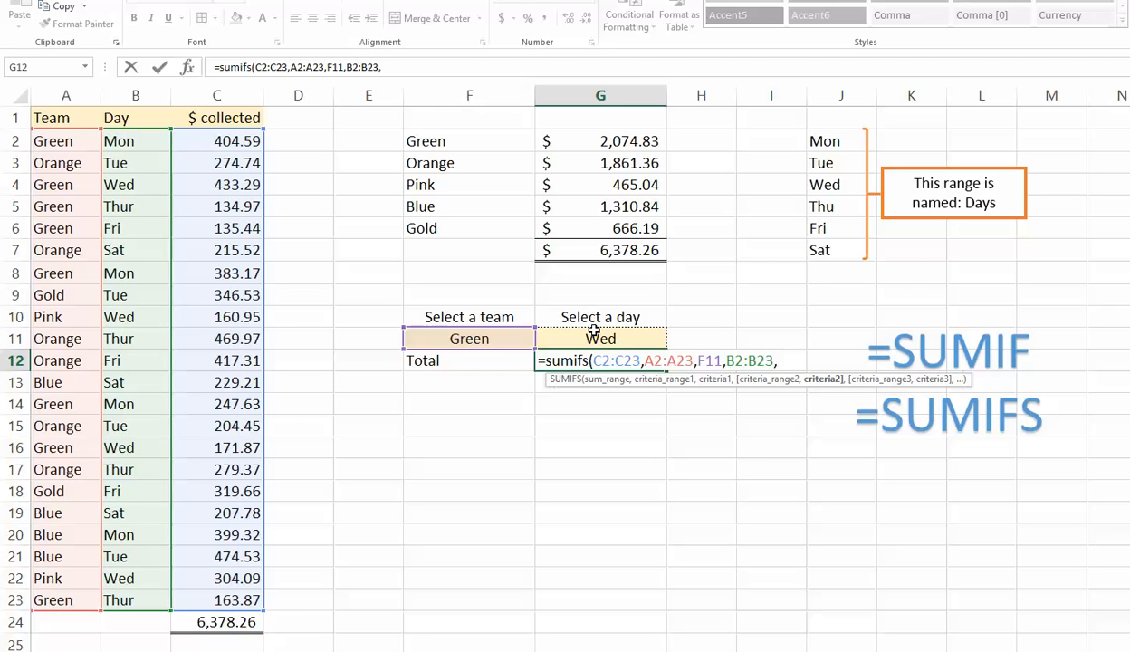
pyautogui.click(593, 334)
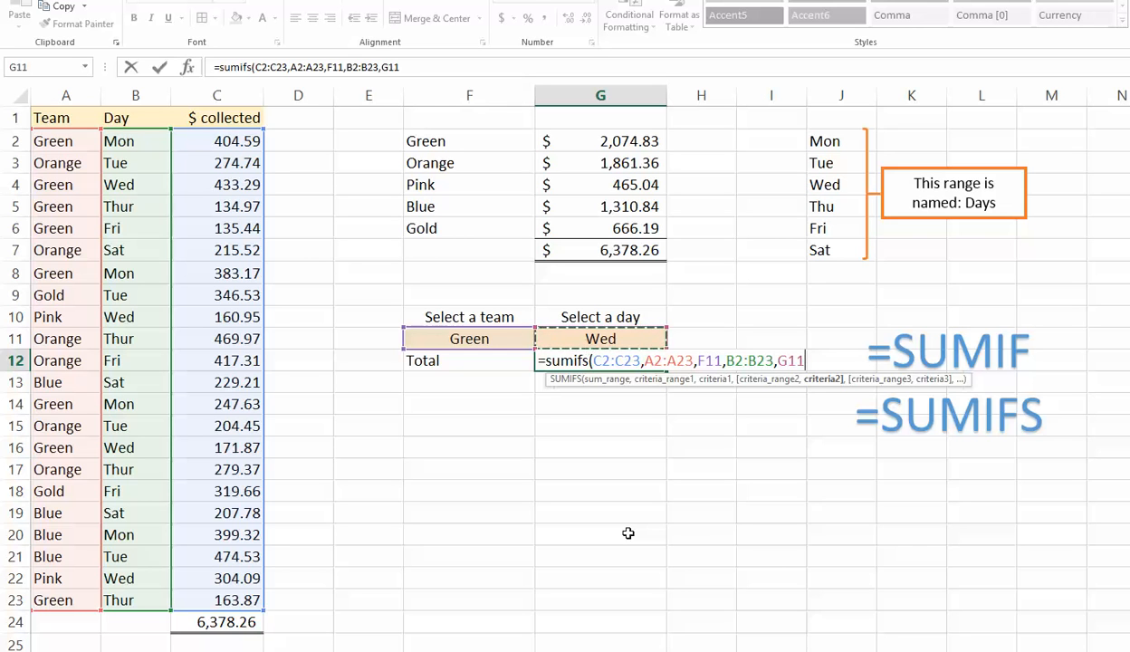
pyautogui.write(')')
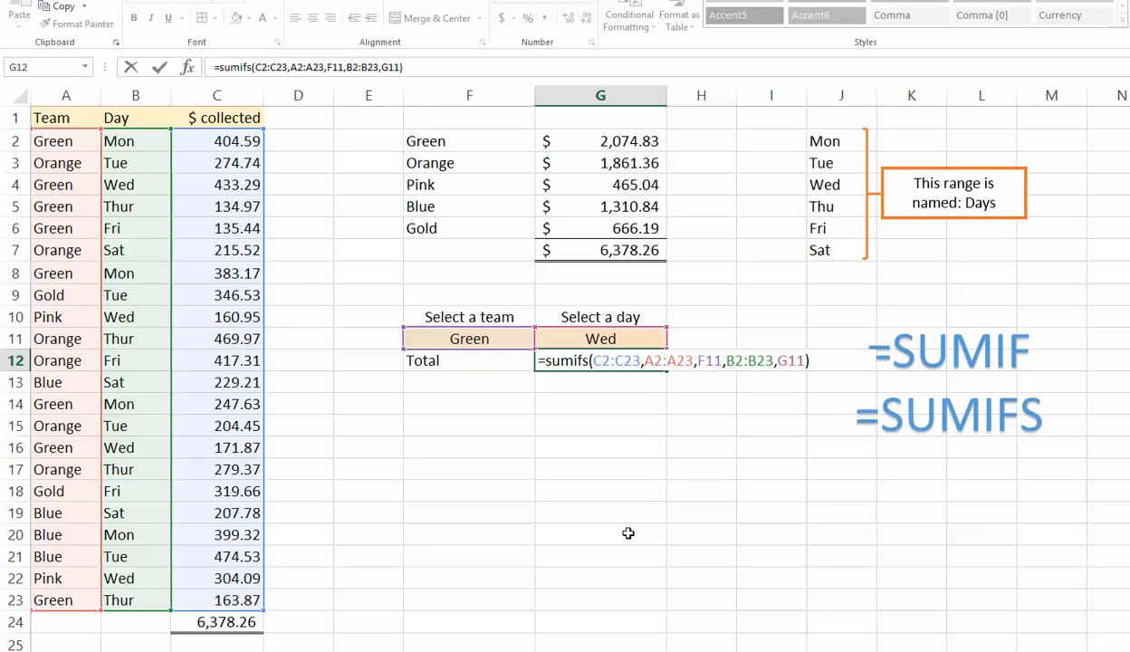
pyautogui.press('Return')
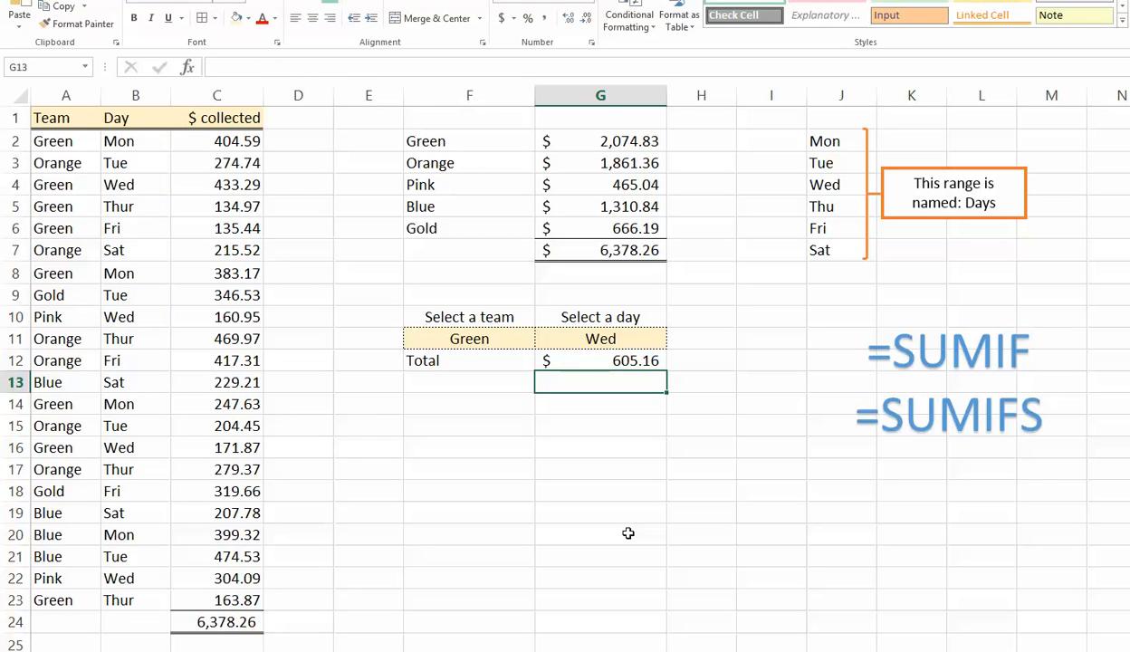